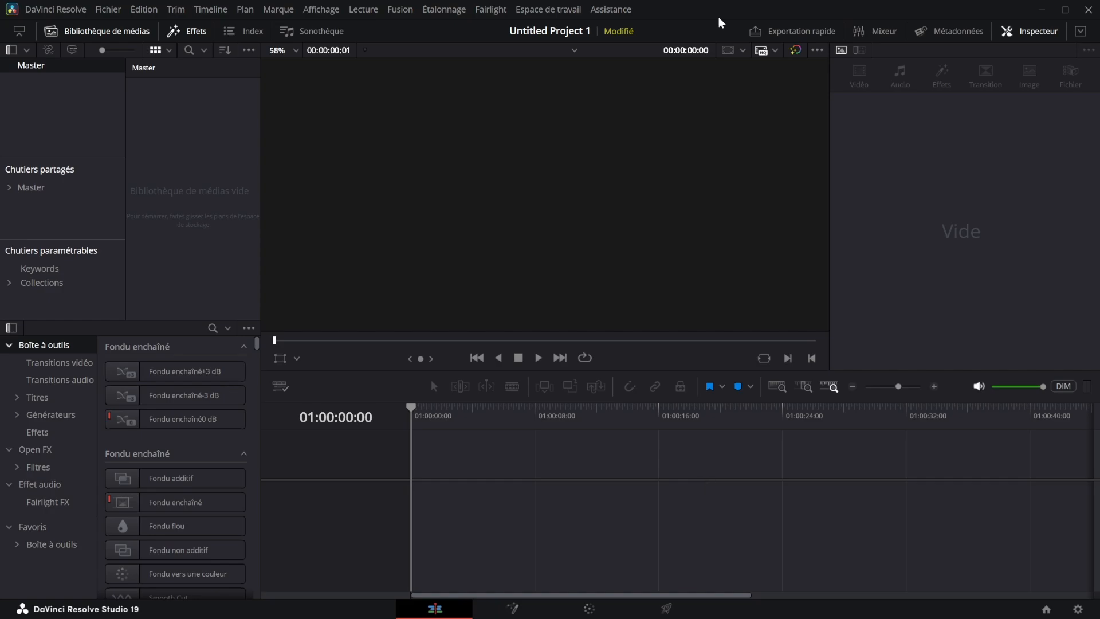
Add a Composition Fusion effect from the favourites to a new timeline and open it in the Fusion workspace
left_click_drag(260, 170, 264, 172)
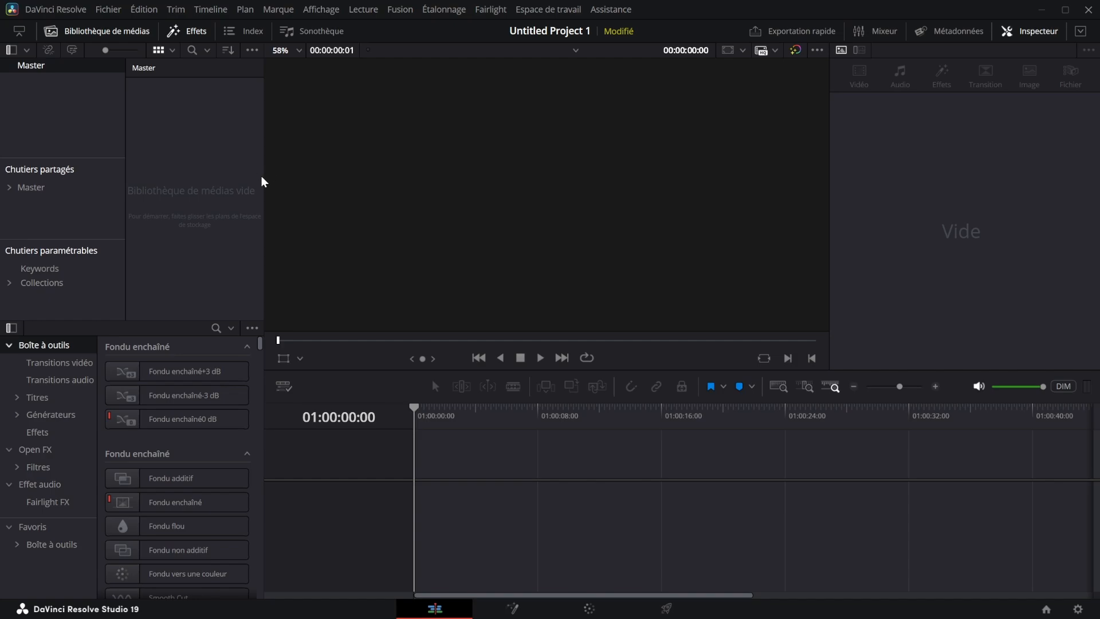
left_click(35, 544)
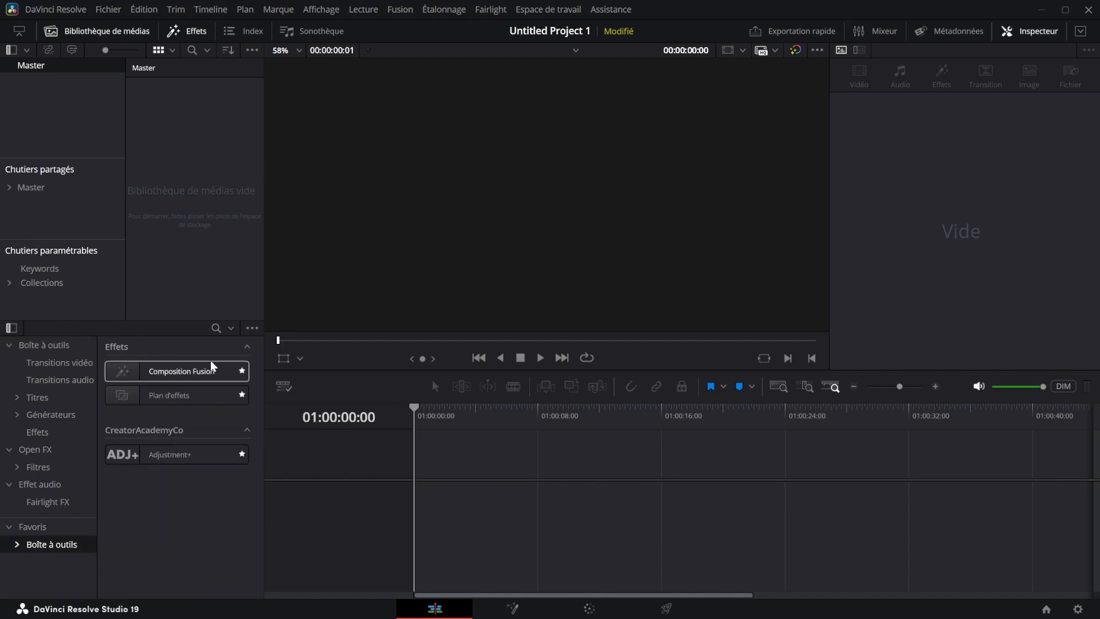
left_click_drag(211, 370, 423, 491)
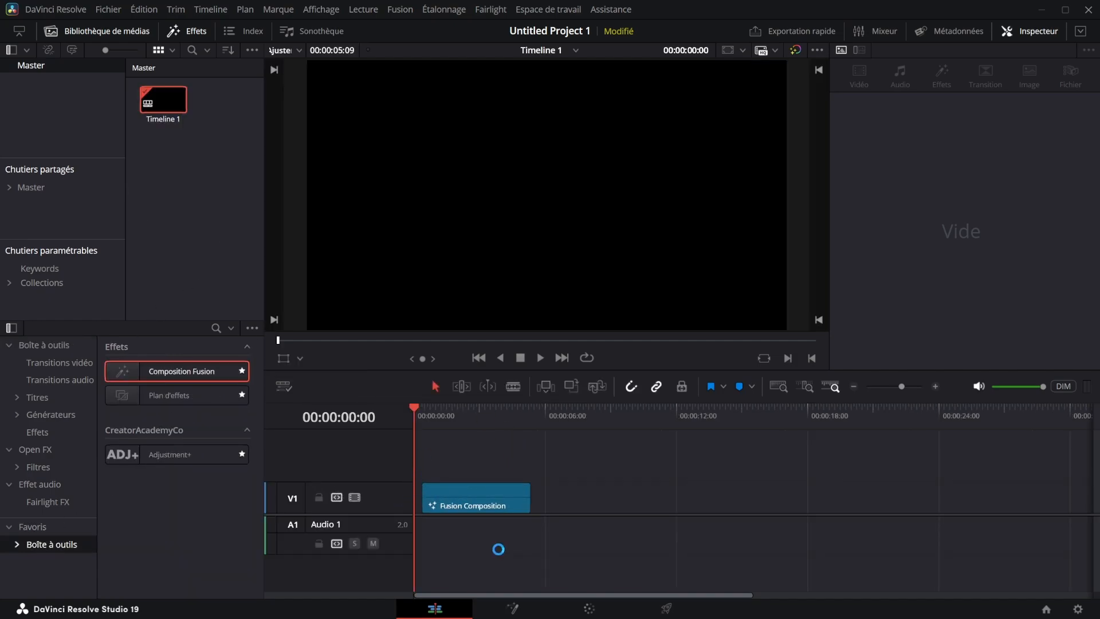
left_click(520, 609)
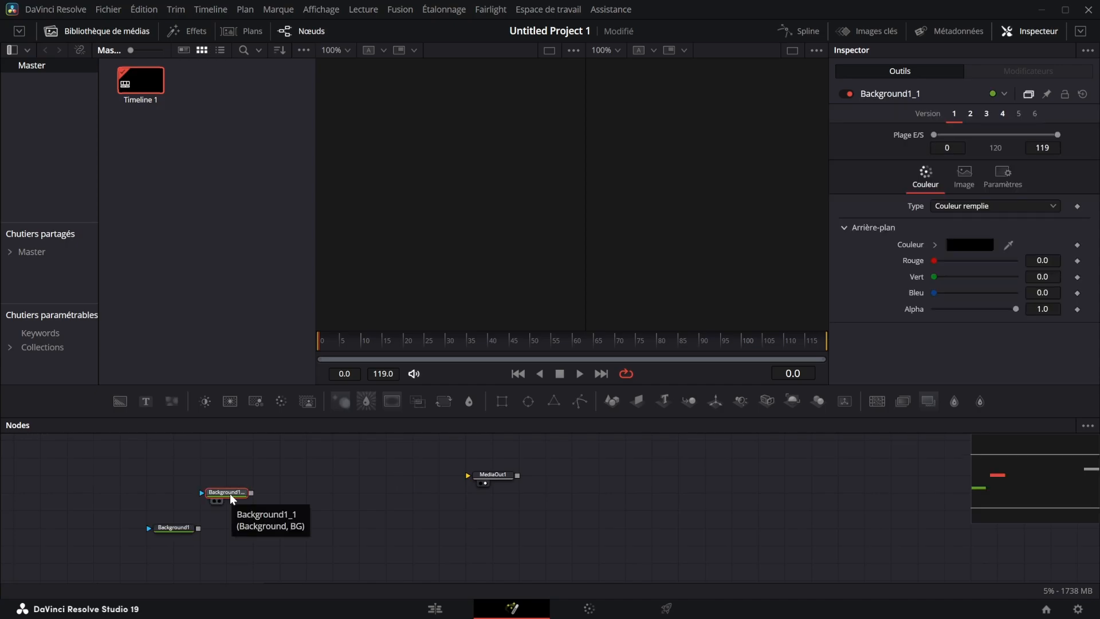
Colour Background1_1 pure green (green 1.0) and Background1 red, displaying each node in its own viewer
left_click_drag(230, 493, 473, 224)
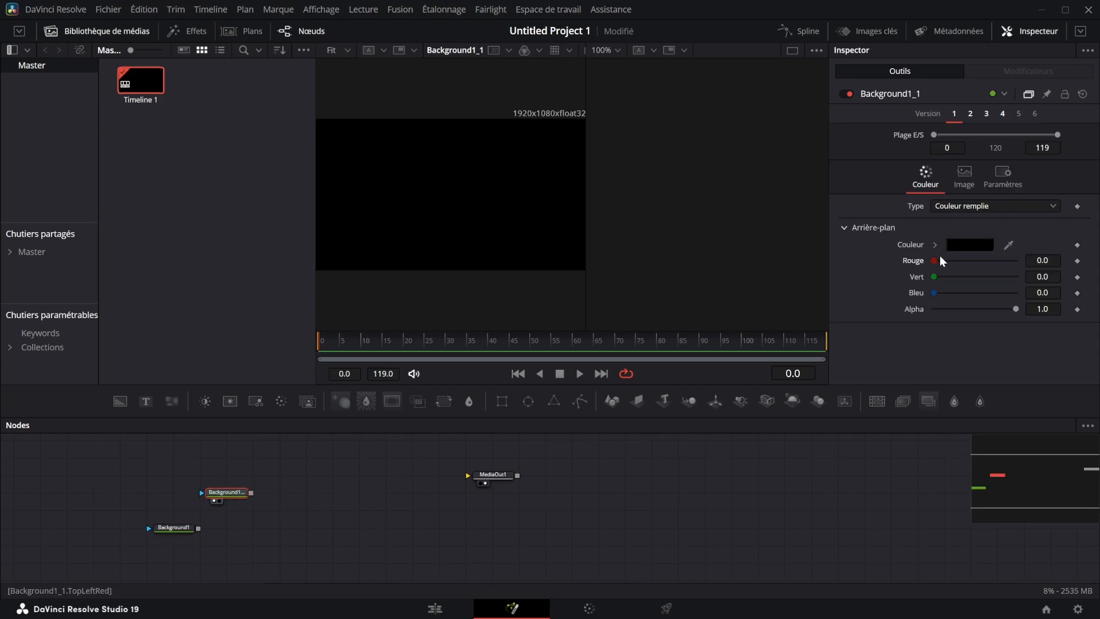
left_click_drag(936, 260, 1023, 261)
left_click_drag(186, 529, 648, 276)
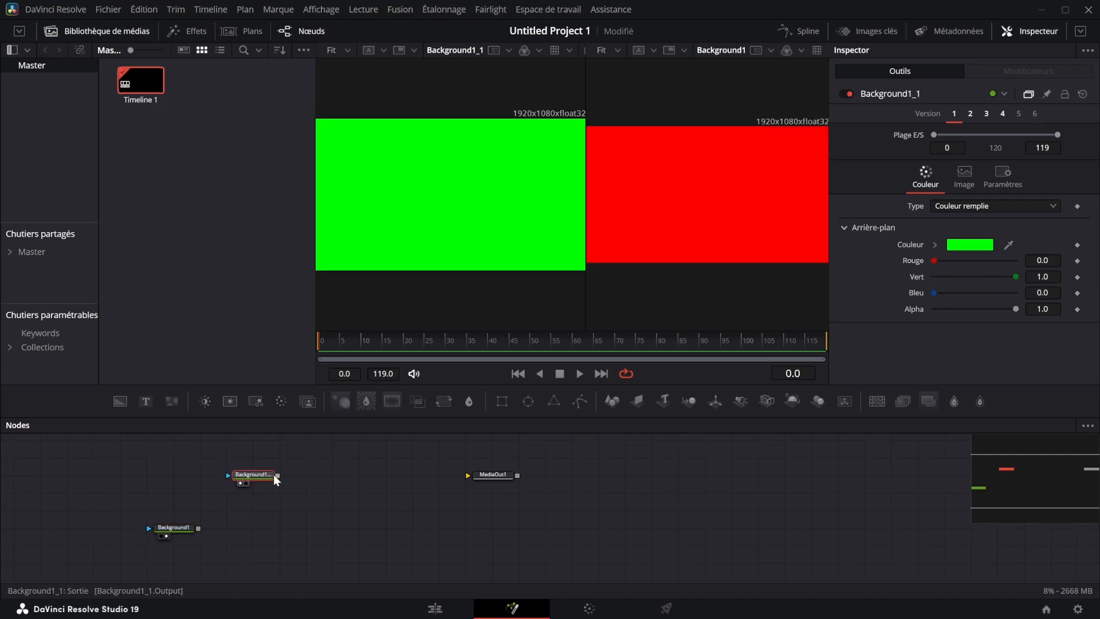
Merge Background1_1 over Background1, display the merge in the second viewer, and place the green background node just above it
left_click_drag(277, 475, 164, 528)
left_click_drag(250, 534, 712, 213)
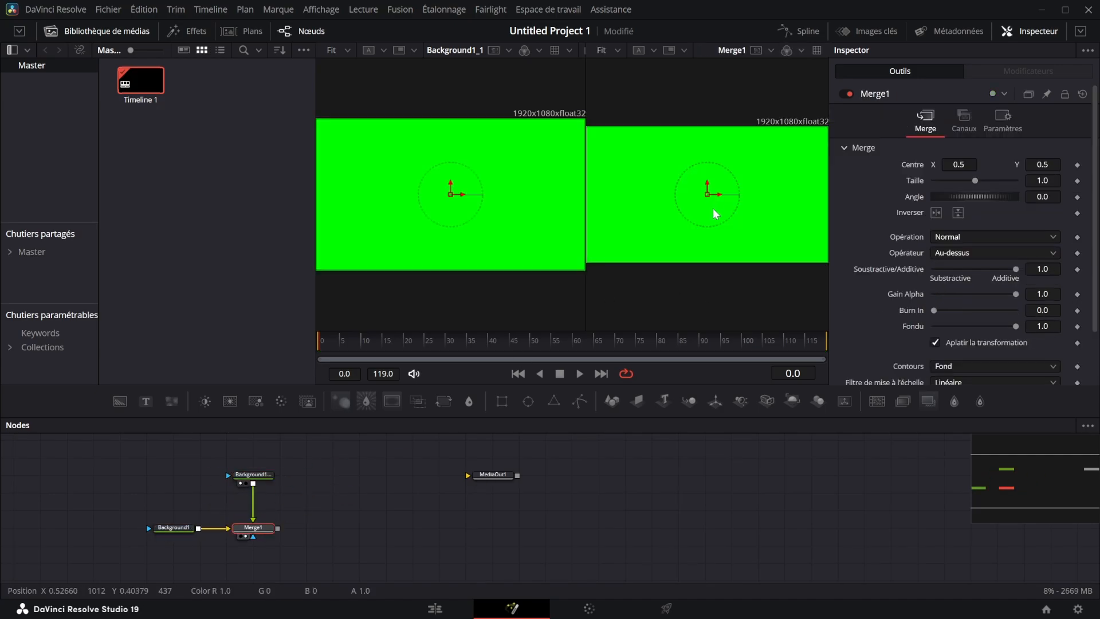
left_click_drag(256, 476, 292, 496)
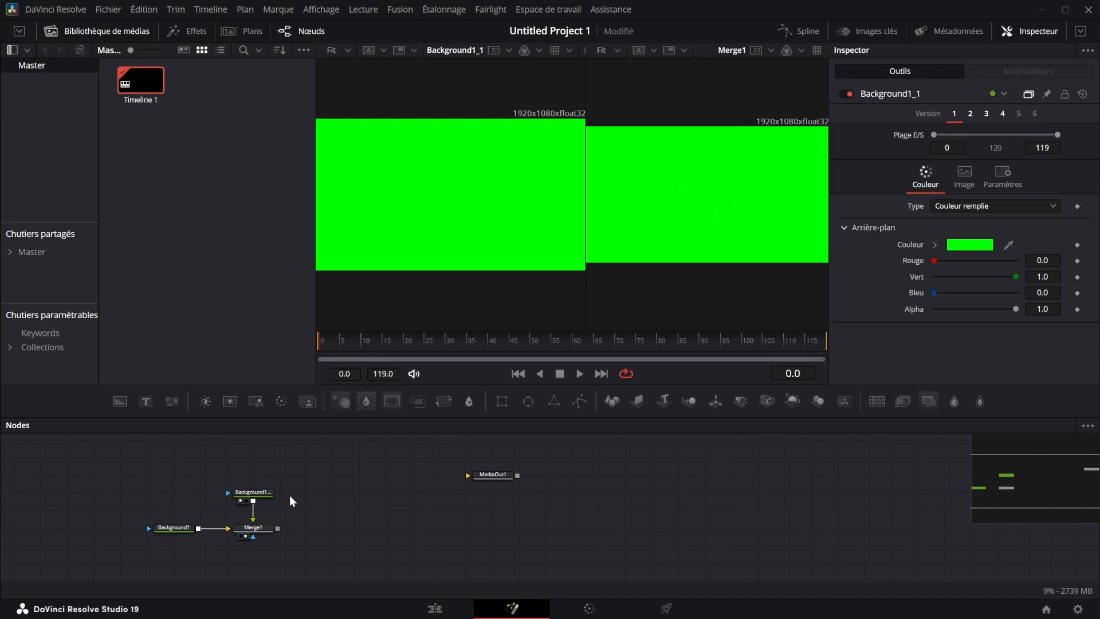
left_click_drag(211, 486, 275, 510)
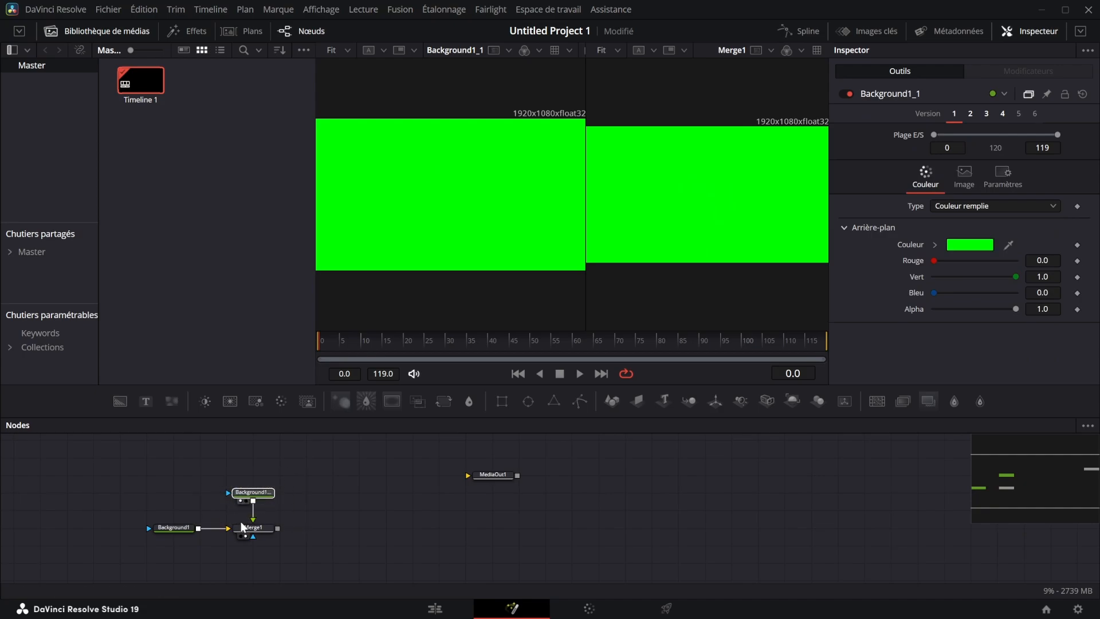
left_click(226, 555)
Import the ink transition and paint brush clips, and load #7 Free Ink Transitions.mkv as a node in the first viewer, scrubbed to frame 43
left_click(198, 261)
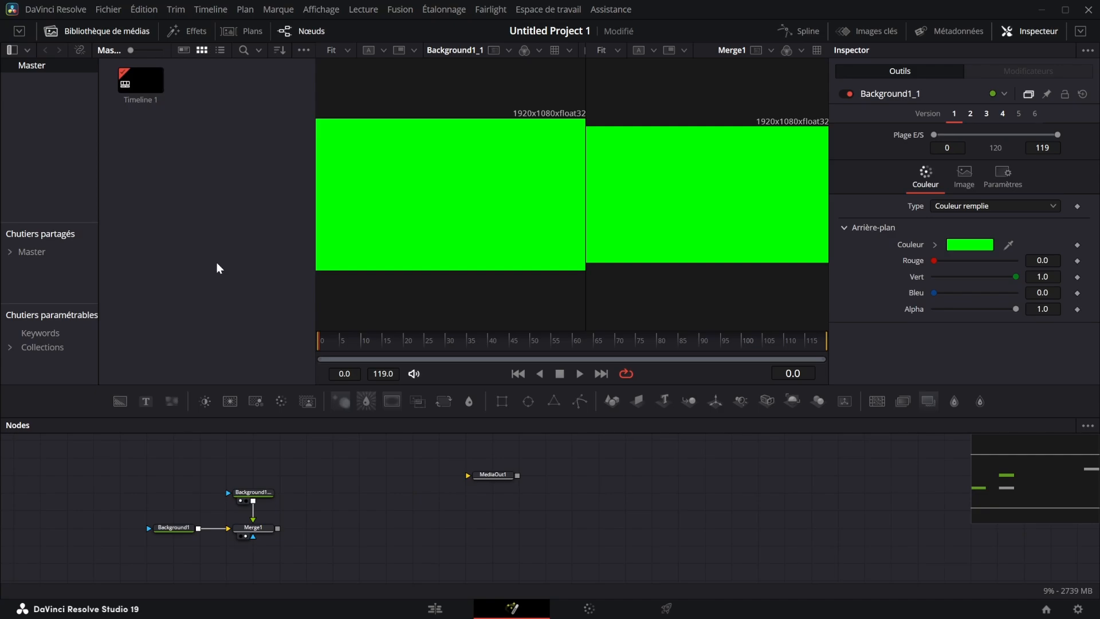
double_click(216, 263)
mouse_move(140, 80)
left_mouse_down()
mouse_move(341, 487)
mouse_move(332, 494)
mouse_move(466, 196)
left_mouse_up()
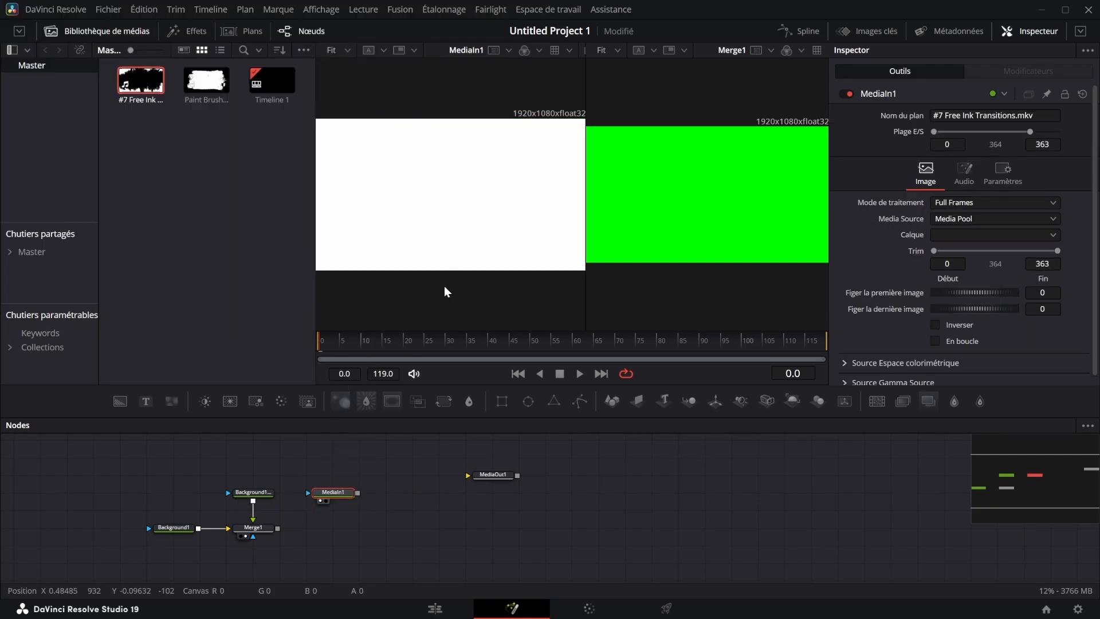
left_click_drag(347, 341, 501, 344)
Try feeding MediaIn1 directly into Merge1's mask input, scrub to frame 68 to check it, and disconnect it
scroll(346, 477, "down", 1)
mouse_move(326, 454)
left_mouse_down()
mouse_move(267, 536)
mouse_move(219, 545)
mouse_move(271, 491)
mouse_move(254, 496)
left_mouse_up()
left_click(420, 506)
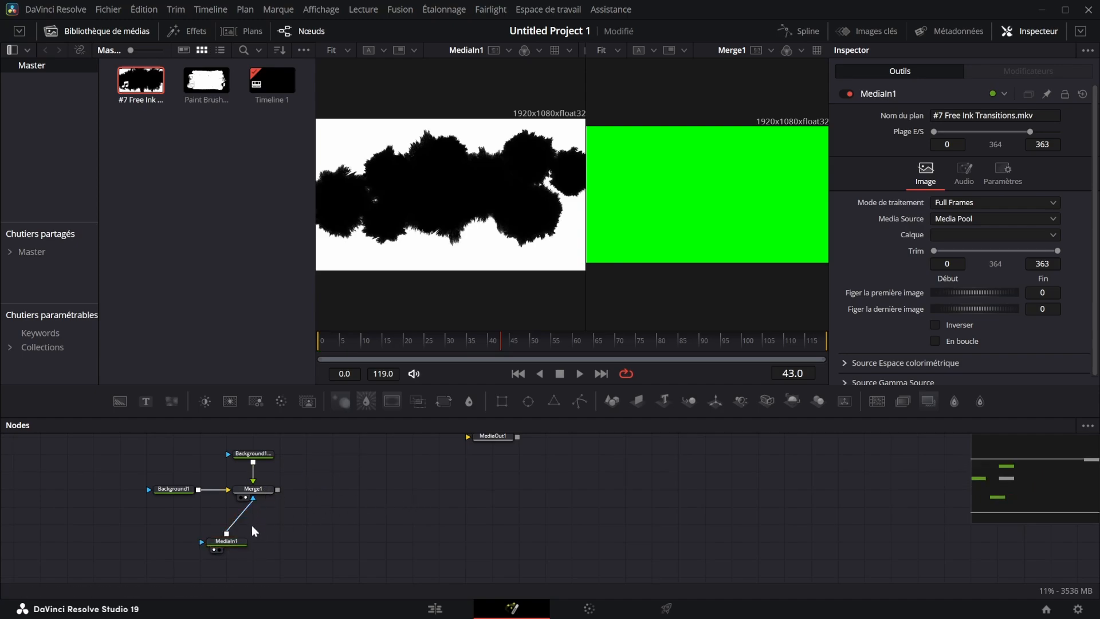
left_click_drag(231, 541, 257, 541)
left_click_drag(380, 345, 606, 344)
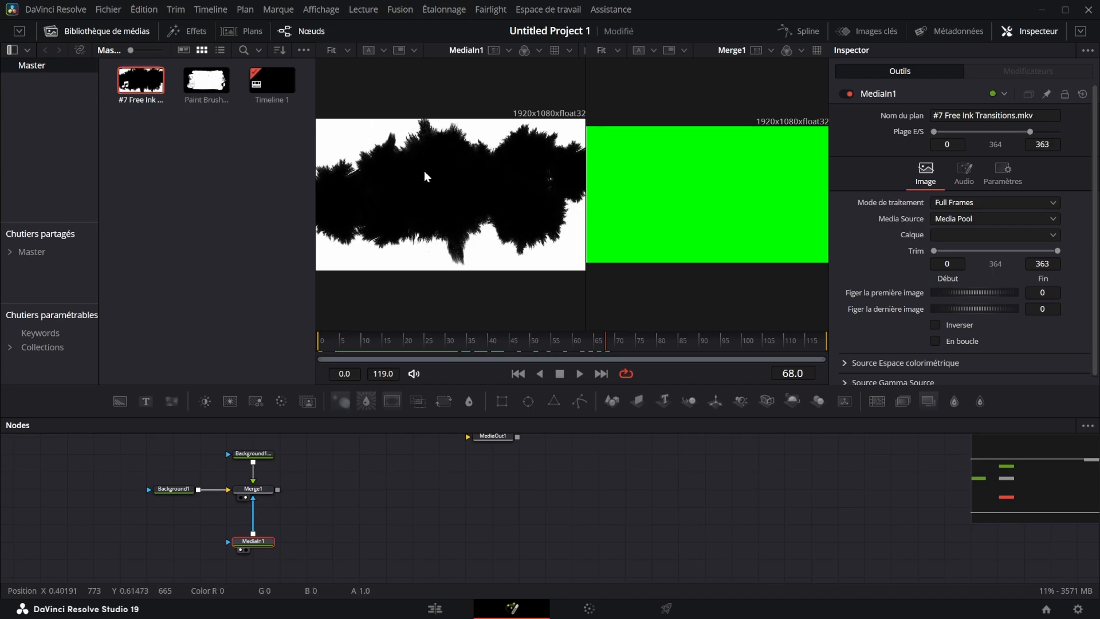
left_click(252, 507)
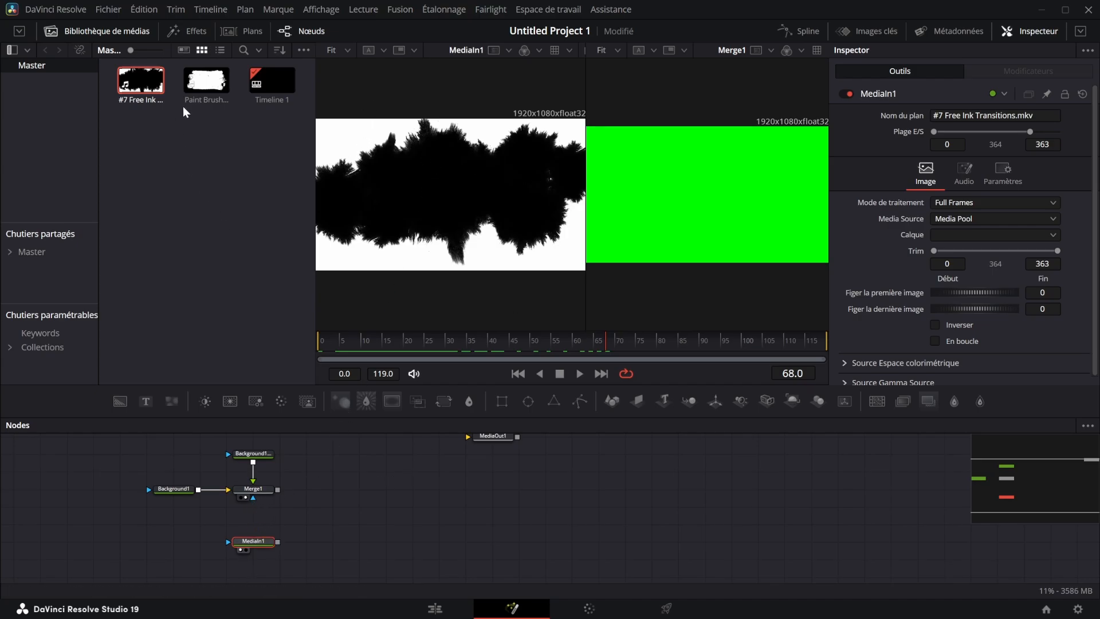
Add the Paint Brush clip as a node, test it as Merge1's mask, and move both media nodes aside unconnected
mouse_move(202, 82)
left_mouse_down()
mouse_move(198, 535)
mouse_move(221, 522)
left_mouse_up()
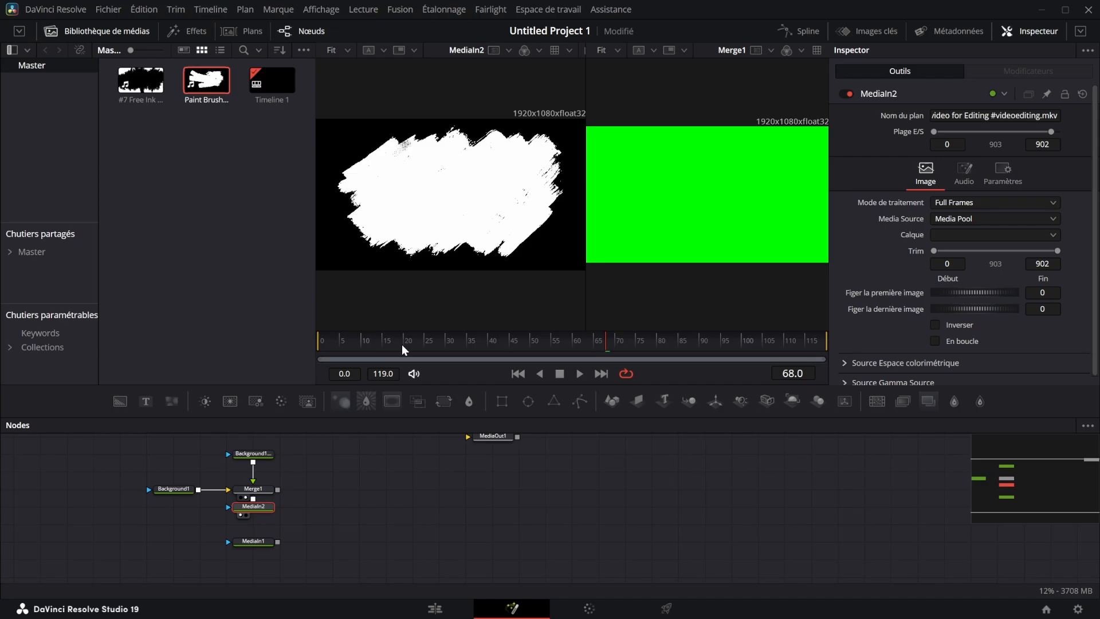
left_click_drag(472, 344, 309, 352)
left_click_drag(262, 508, 182, 541)
left_click_drag(247, 507, 505, 508)
Add a Bitmap mask node below Merge1, beside MediaIn2
left_click(290, 548)
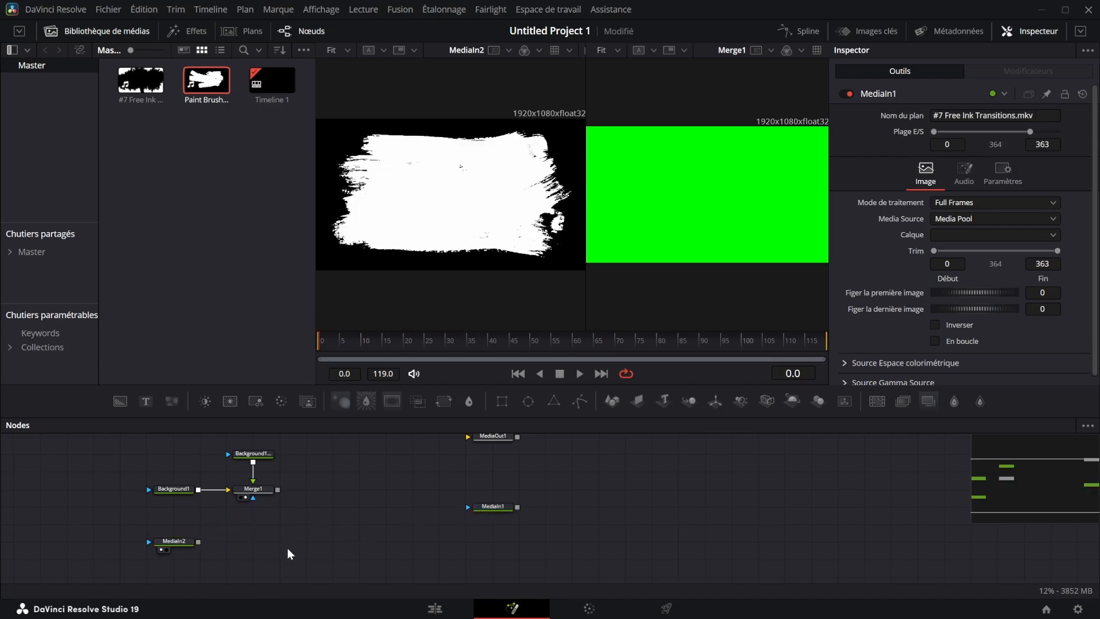
key("shift+space")
type("bit")
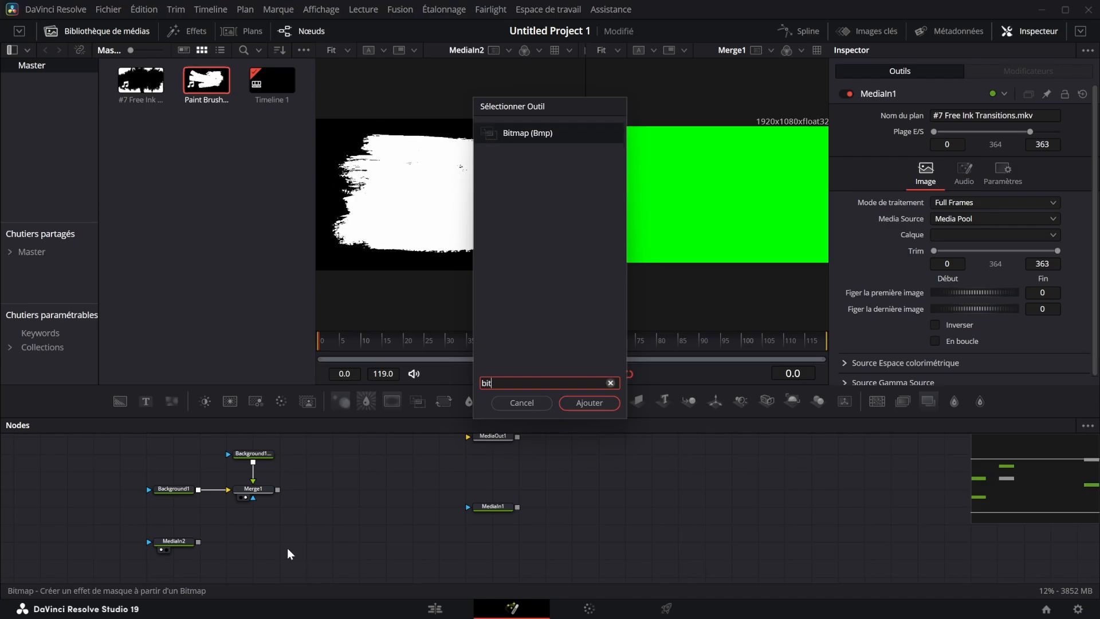
key("Return")
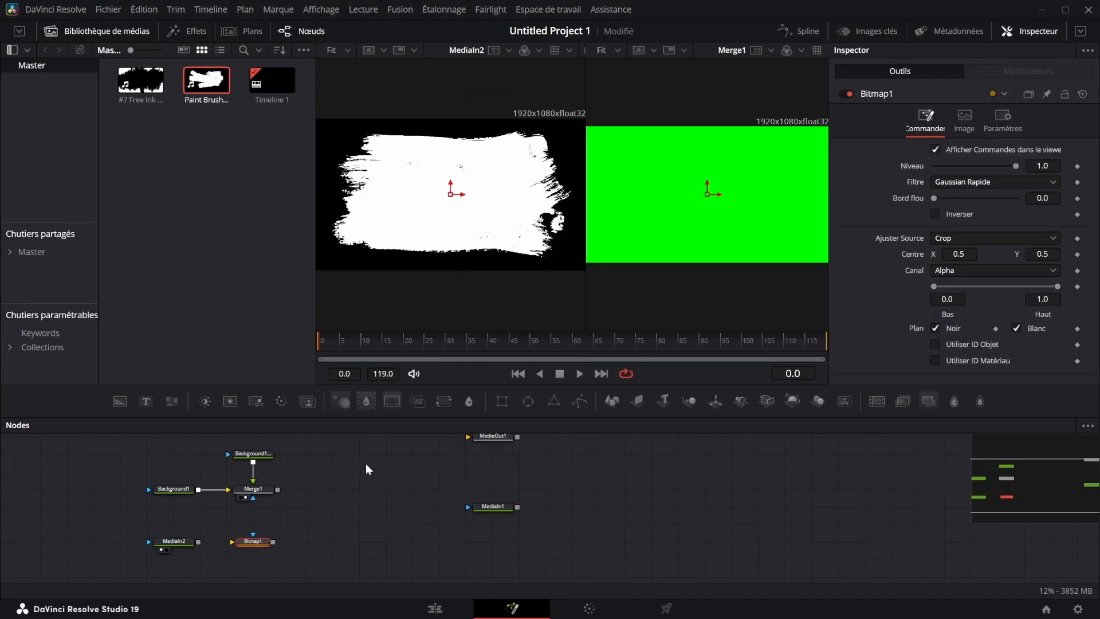
right_click(345, 483)
mouse_move(404, 268)
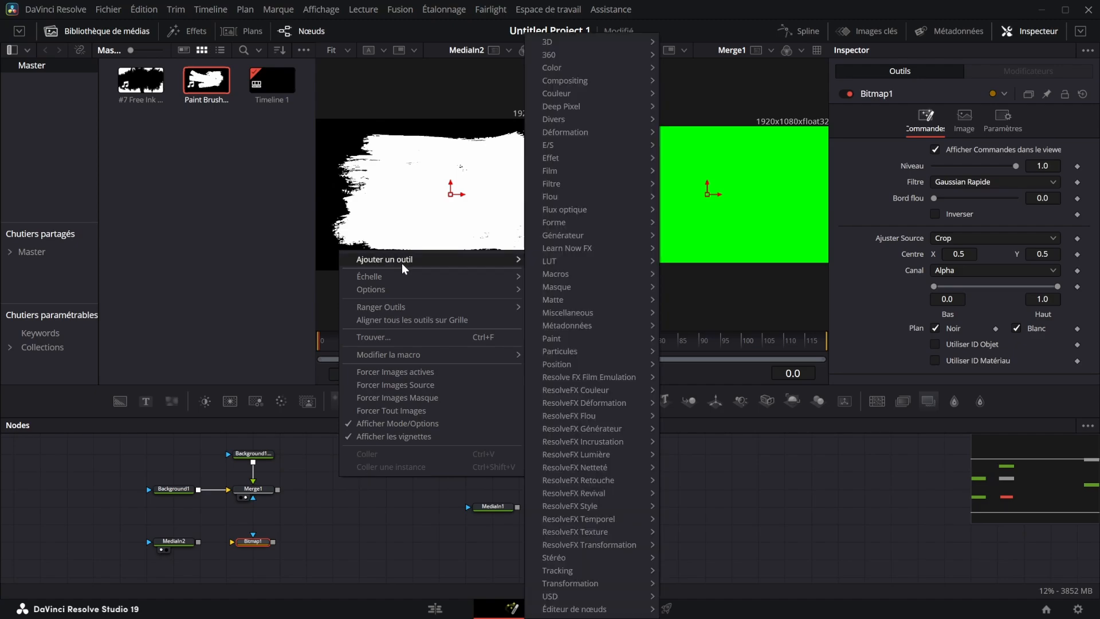
mouse_move(573, 289)
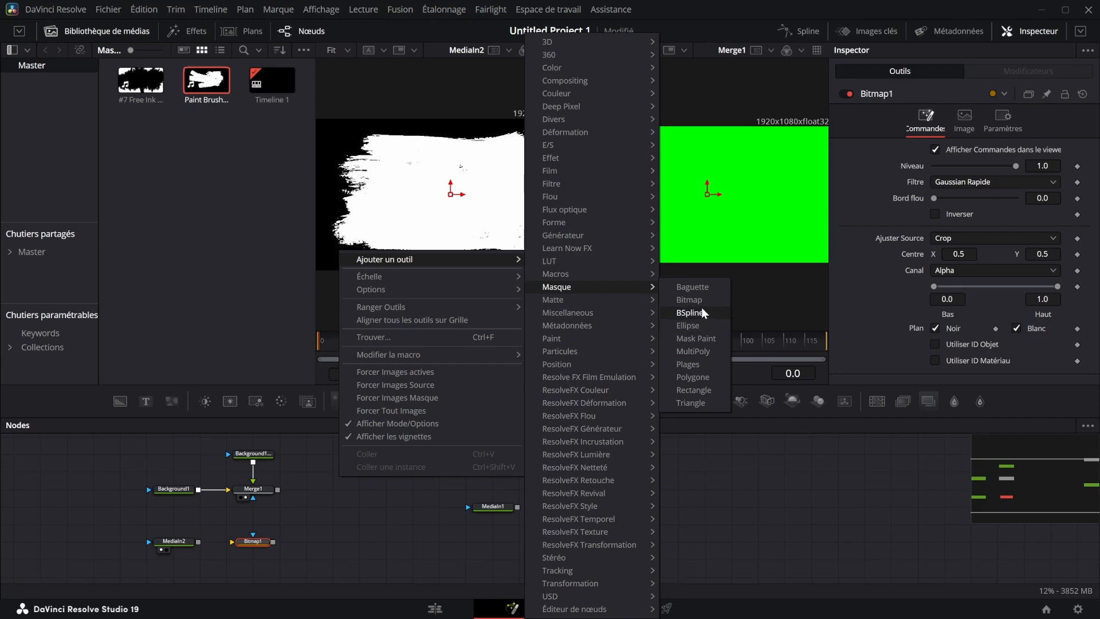
left_click(761, 510)
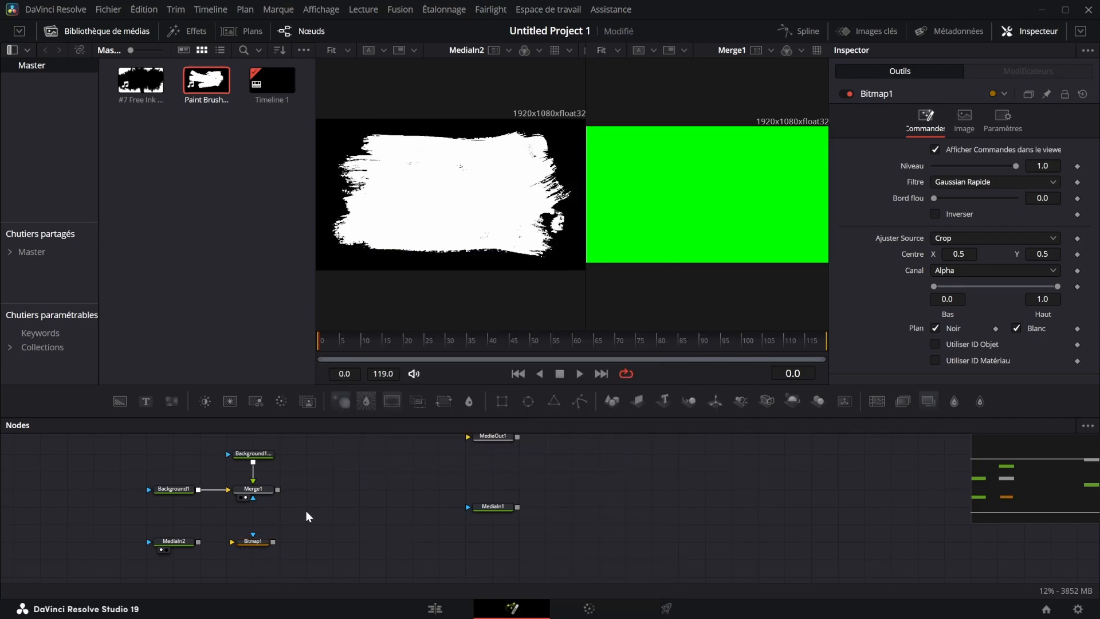
Connect Bitmap1 to Merge1's mask input and feed MediaIn1 into Bitmap1, moving MediaIn2 out of the way
left_click_drag(273, 542, 259, 498)
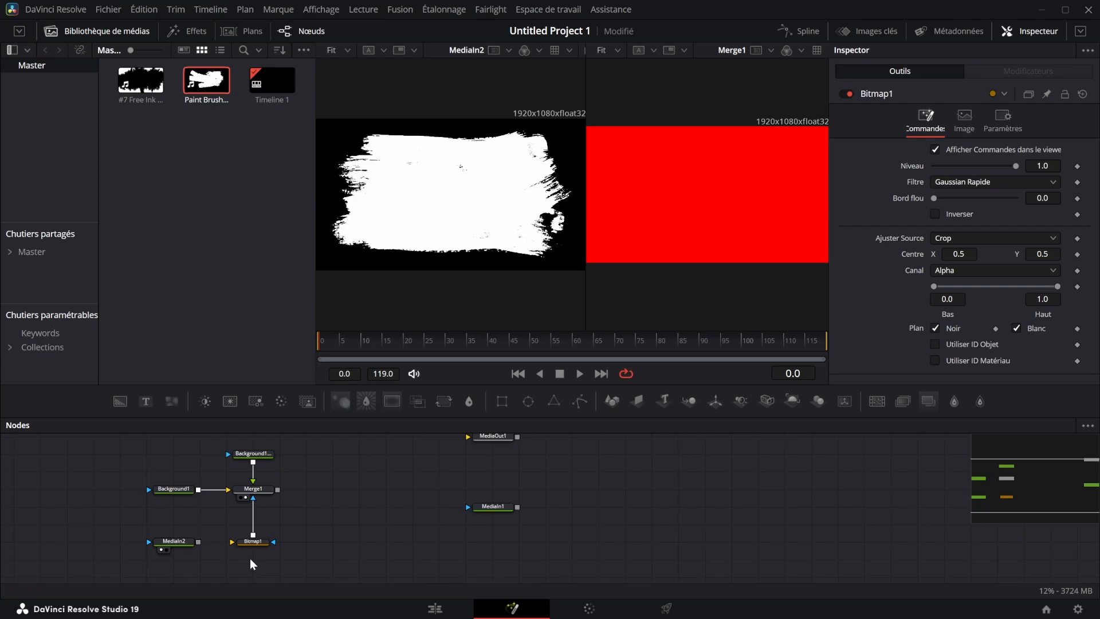
left_click(189, 542)
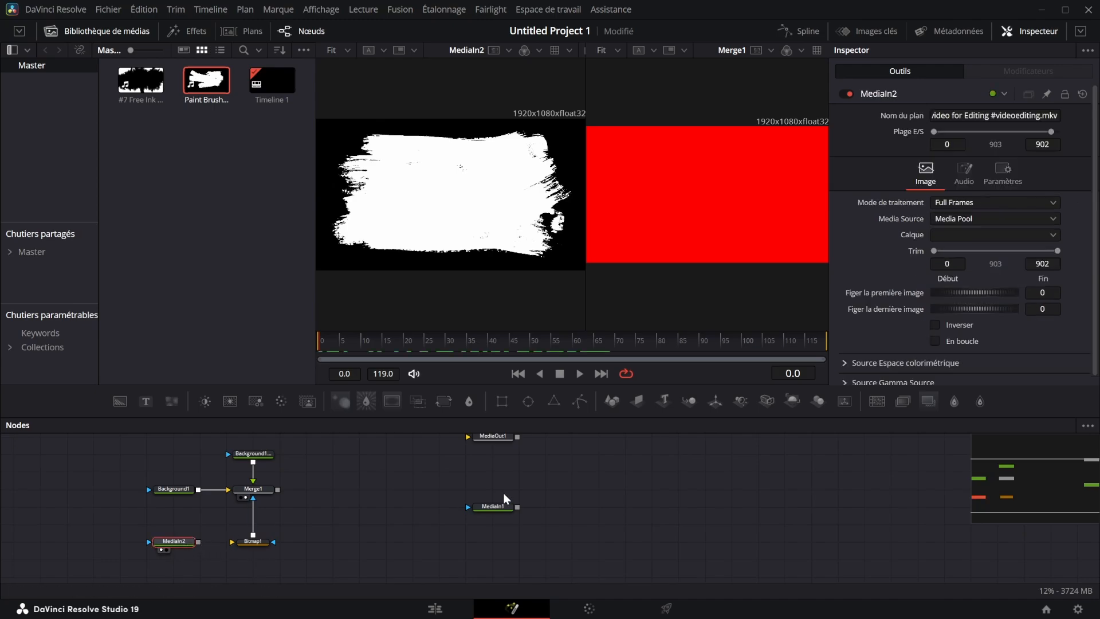
left_click_drag(500, 507, 100, 561)
left_click_drag(144, 523, 181, 525)
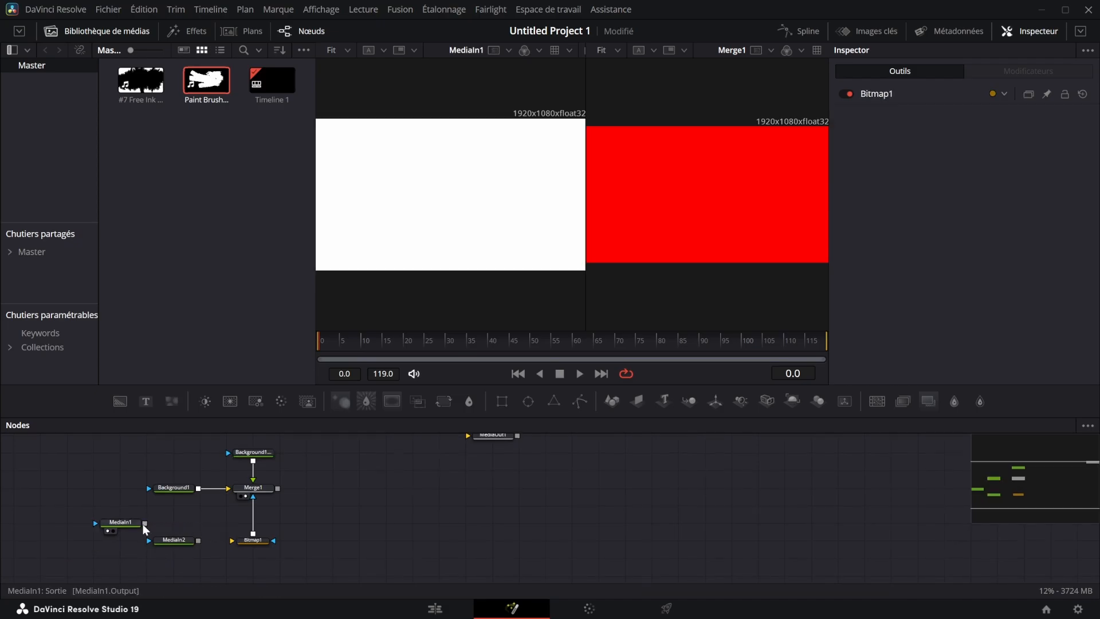
left_click_drag(144, 523, 410, 524)
mouse_move(320, 344)
left_mouse_down()
mouse_move(682, 346)
mouse_move(318, 350)
left_mouse_up()
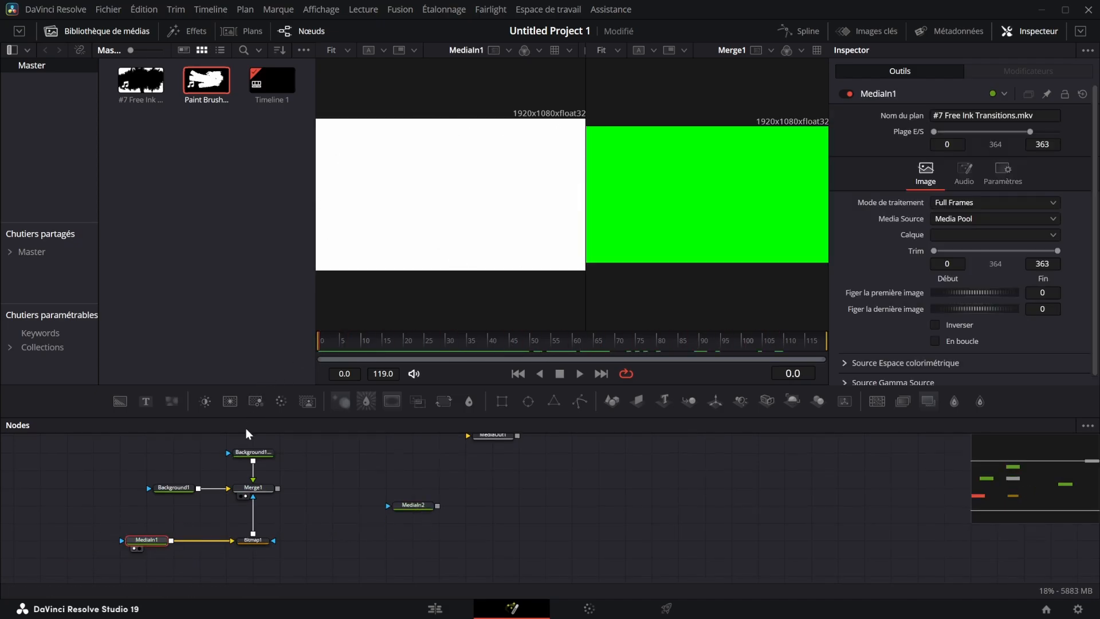
Set Bitmap1's channel to Luminance and scrub back to frame 23 to check the ink mask
left_click(262, 545)
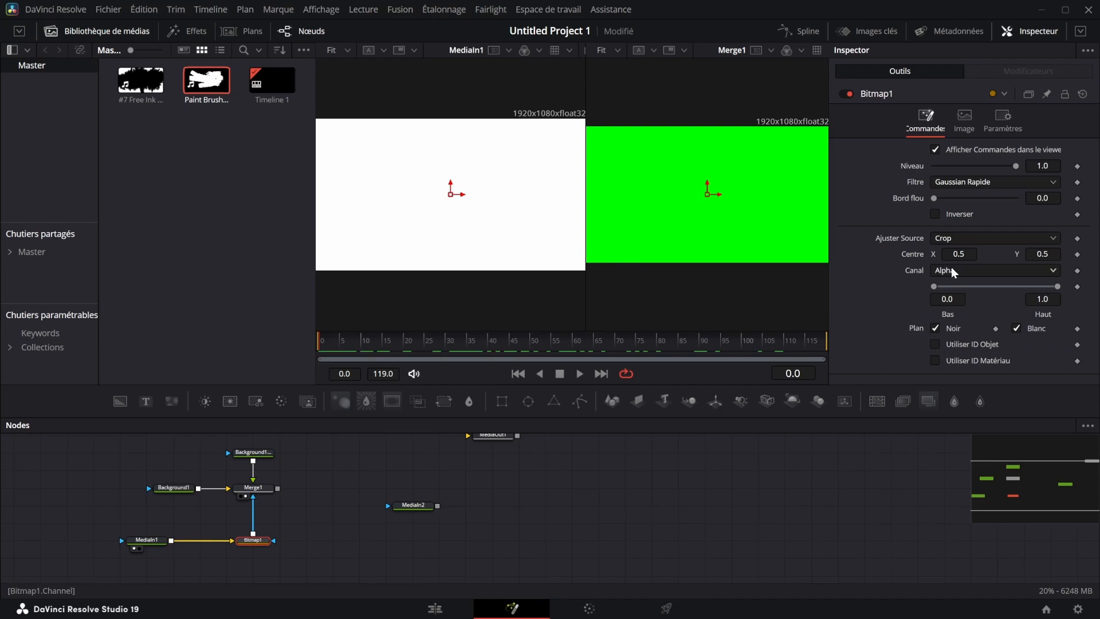
left_click_drag(358, 347, 467, 346)
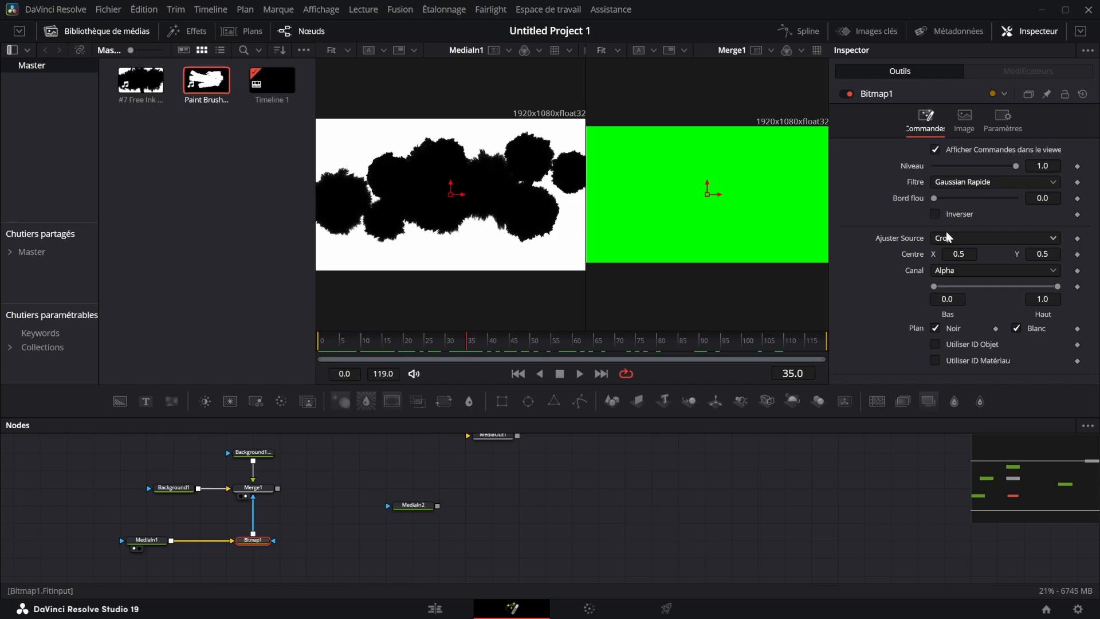
left_click(955, 265)
left_click(953, 353)
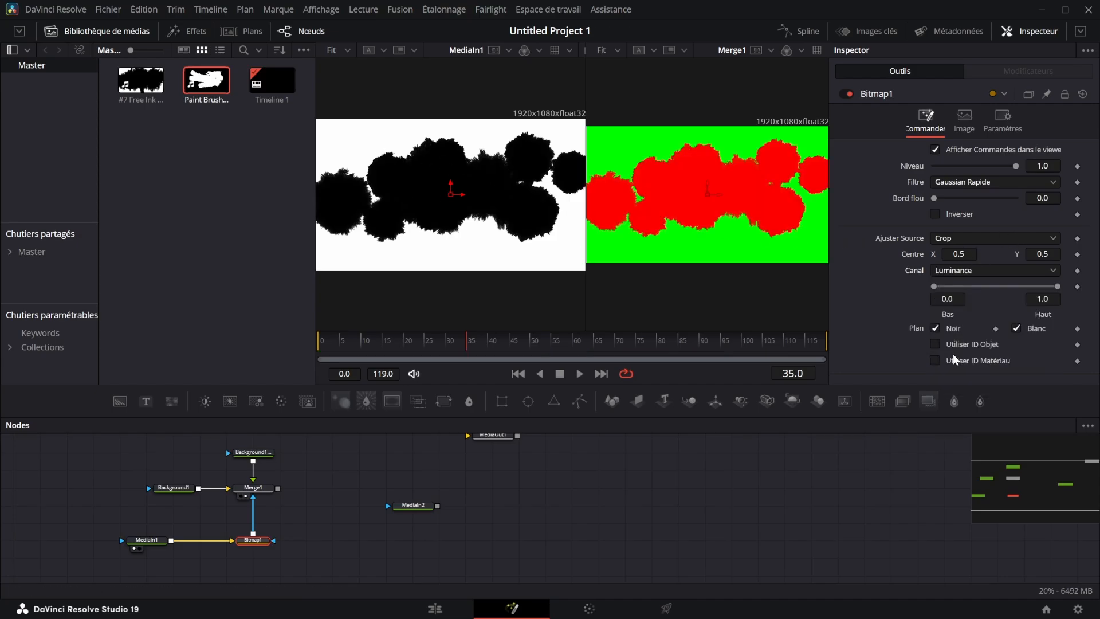
left_click(462, 338)
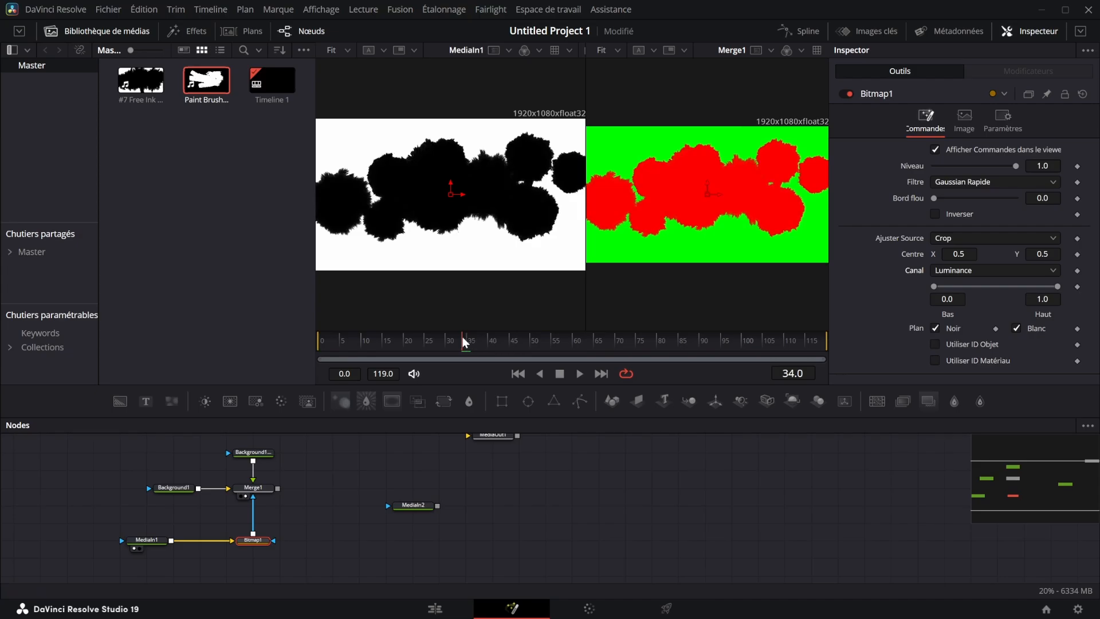
left_click_drag(462, 337, 416, 338)
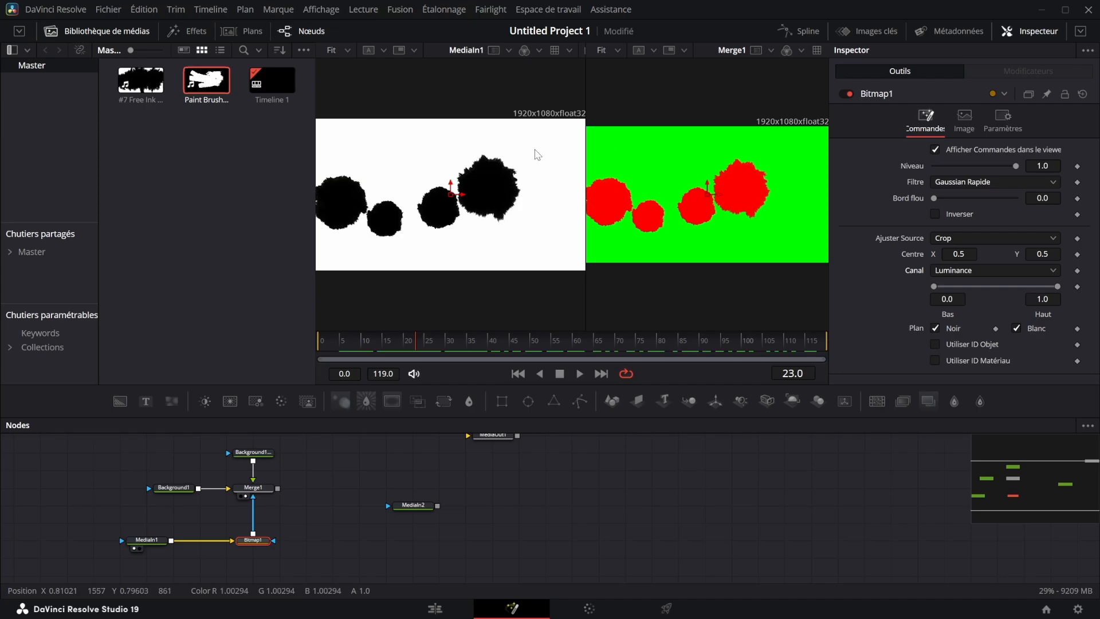
Replace MediaIn1 with MediaIn2 as Bitmap1's source and scrub back to frame 7 to check the brush mask
left_click(121, 540)
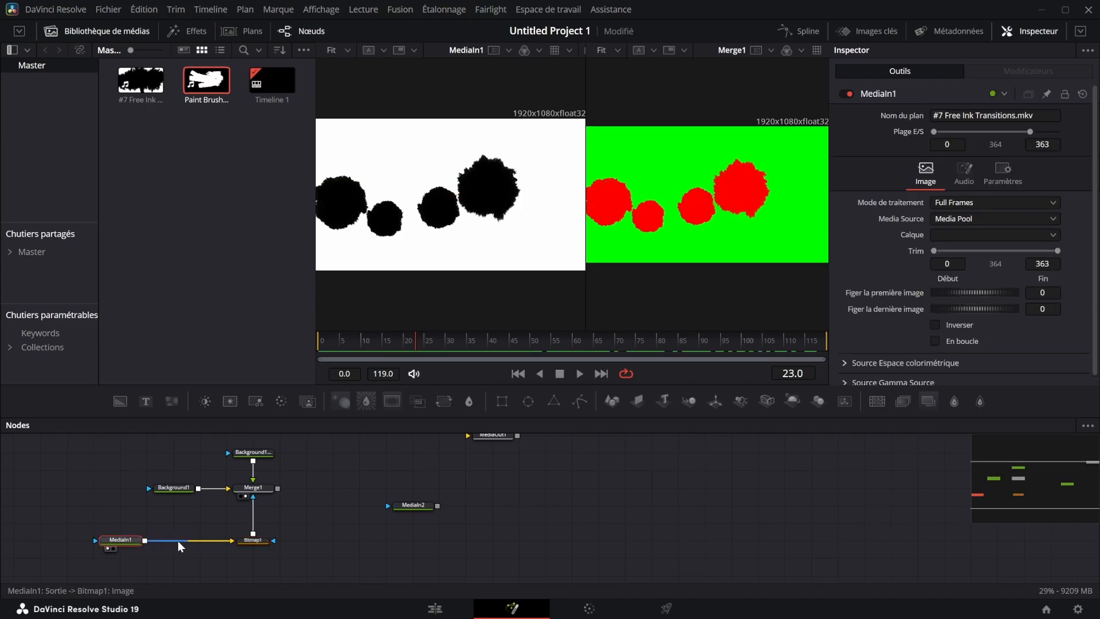
mouse_move(213, 538)
left_mouse_down()
mouse_move(125, 559)
mouse_move(318, 545)
left_mouse_up()
left_click(219, 541)
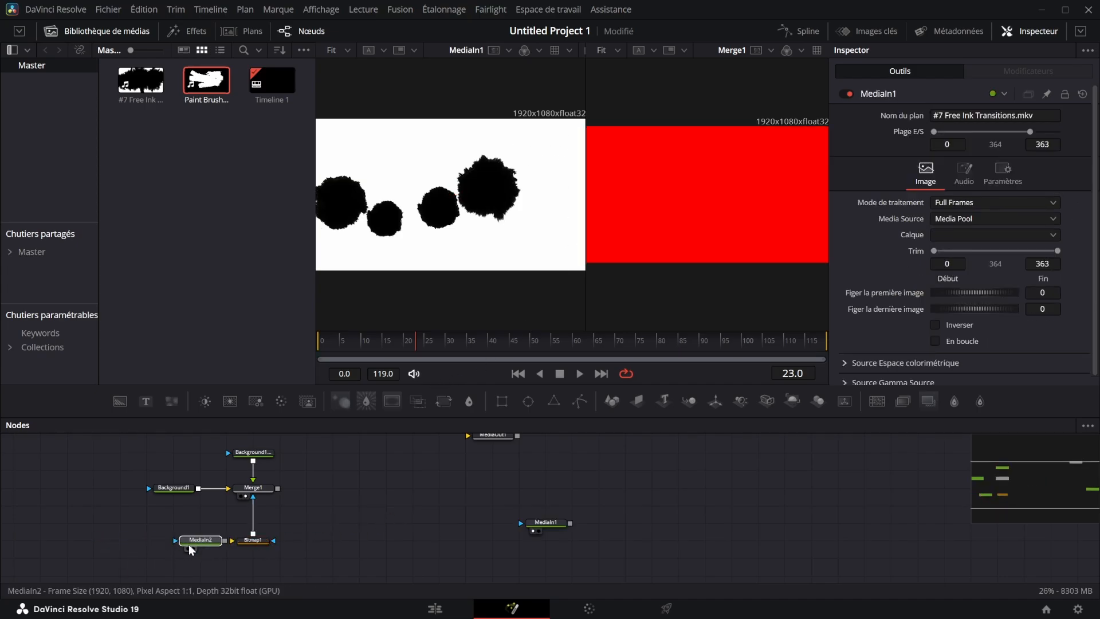
left_click(188, 544)
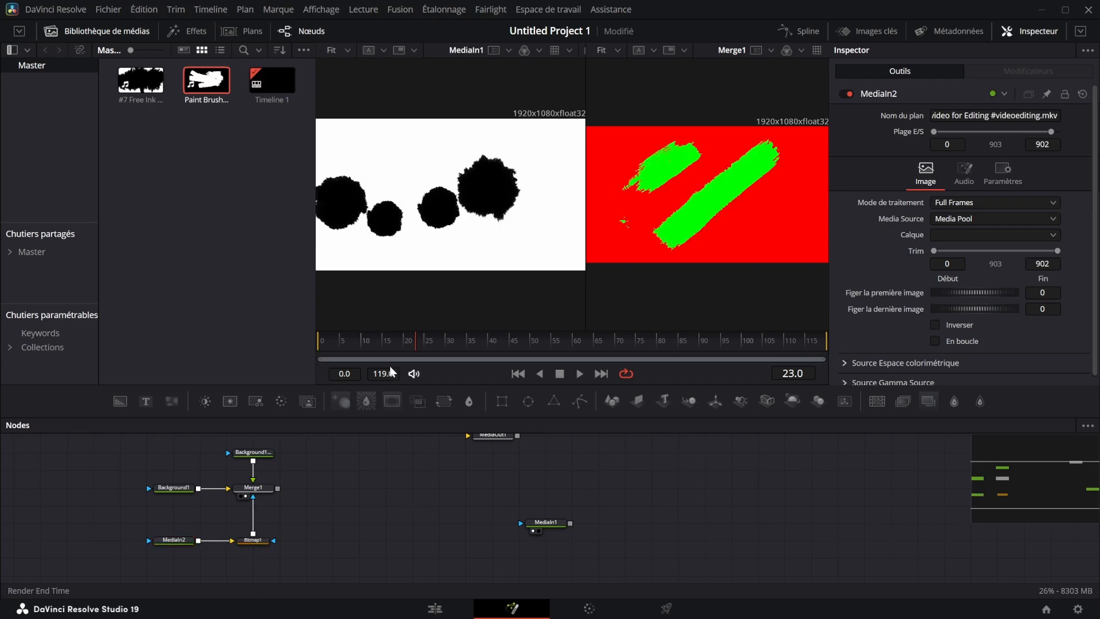
left_click_drag(401, 350, 348, 350)
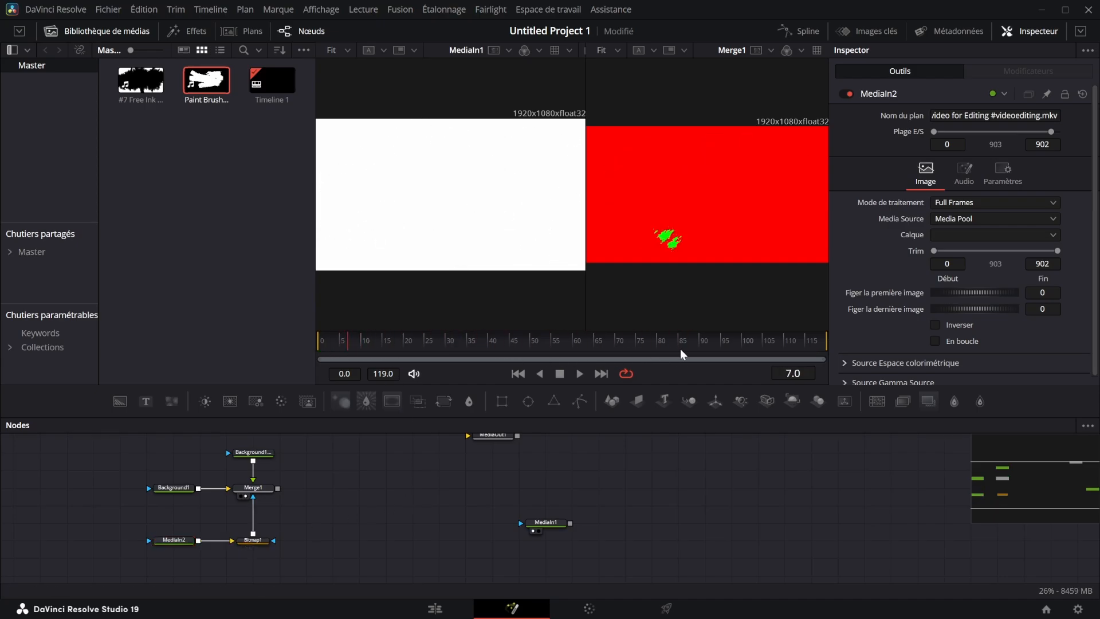
left_click_drag(171, 542, 117, 544)
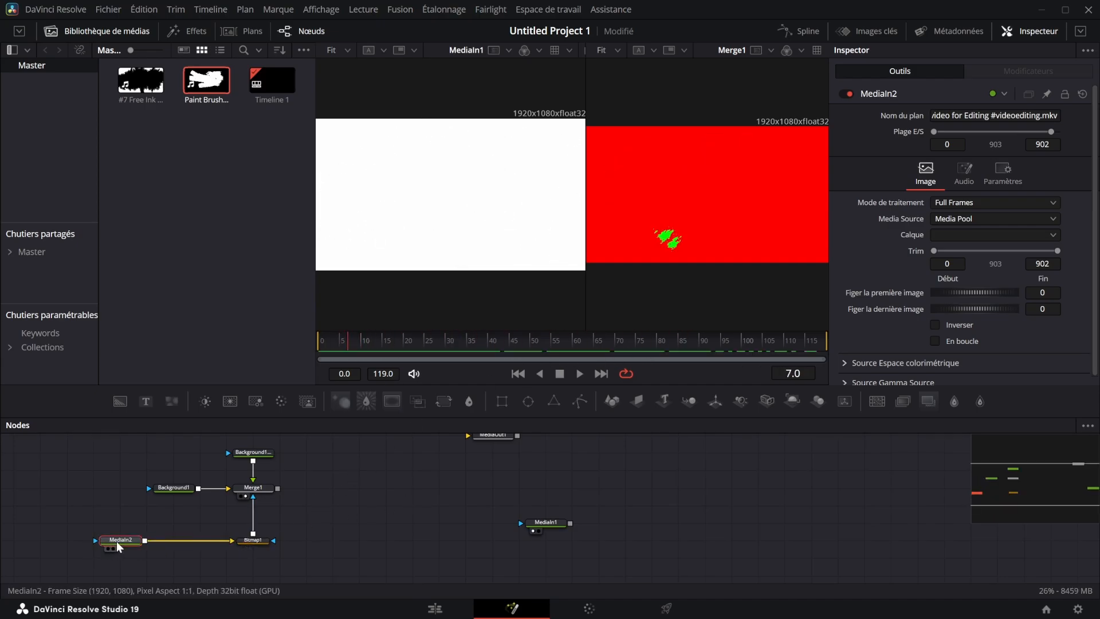
Insert a Transform between MediaIn2 and Bitmap1, setting its size to 0.844 and centre Y to 0.618 while checking the mask at frame 90
left_click(445, 403)
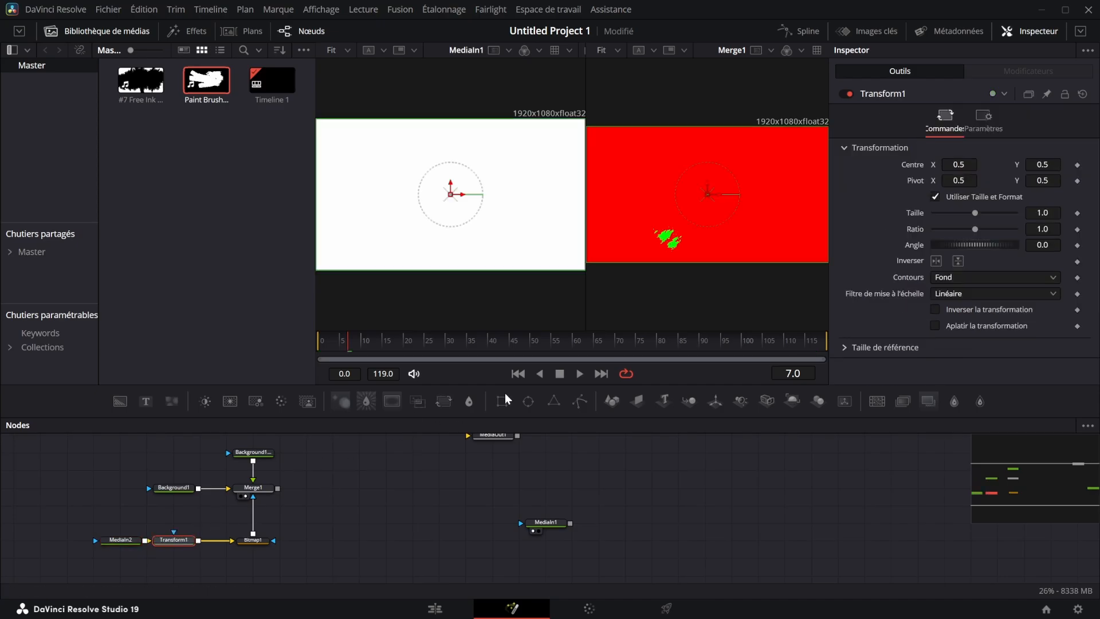
left_click_drag(1052, 216, 1088, 218)
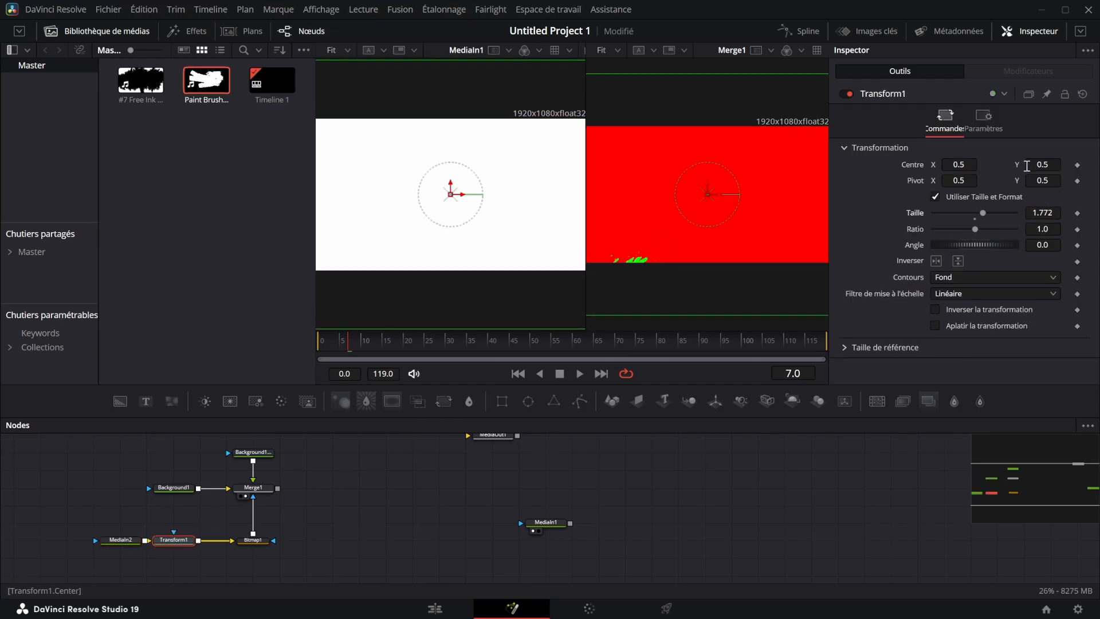
left_click_drag(1028, 165, 1096, 165)
left_click_drag(364, 342, 700, 344)
left_click_drag(1055, 216, 1014, 217)
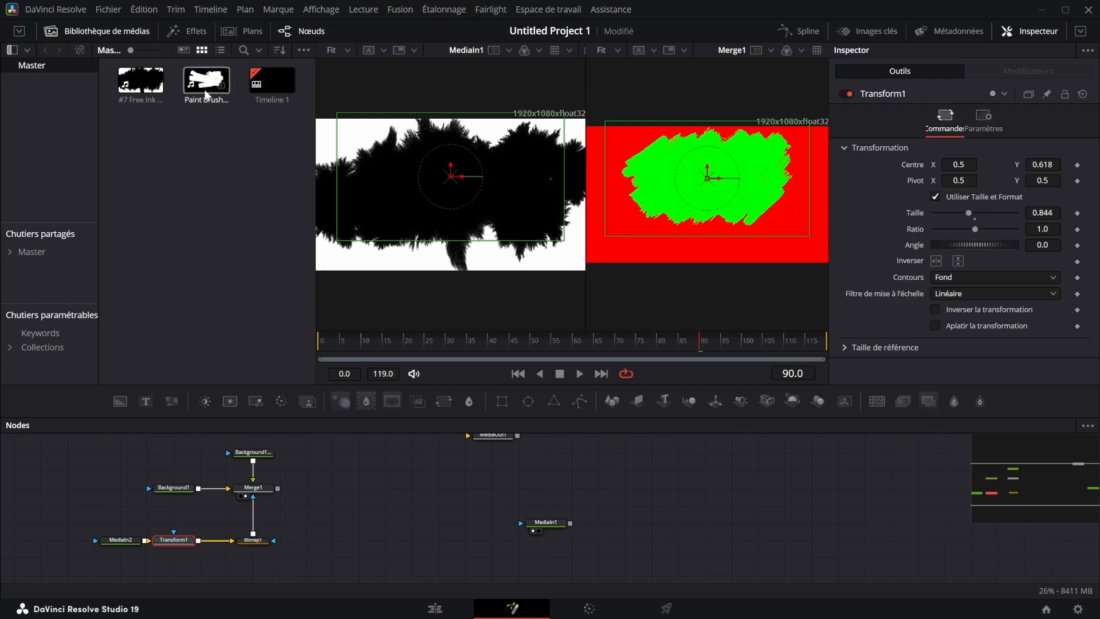
Switch to Discord to view the shared transition files, and to the browser to review the three subscription prices on the LBDavinci membership page
key("alt+Tab")
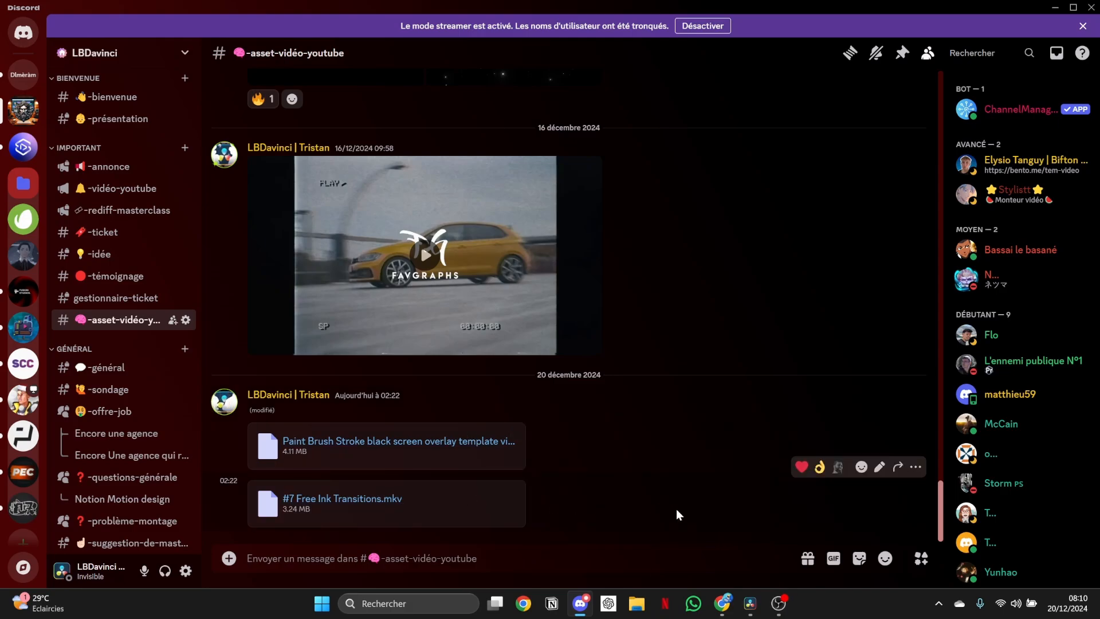
key("alt+Tab")
scroll(712, 389, "down", 3)
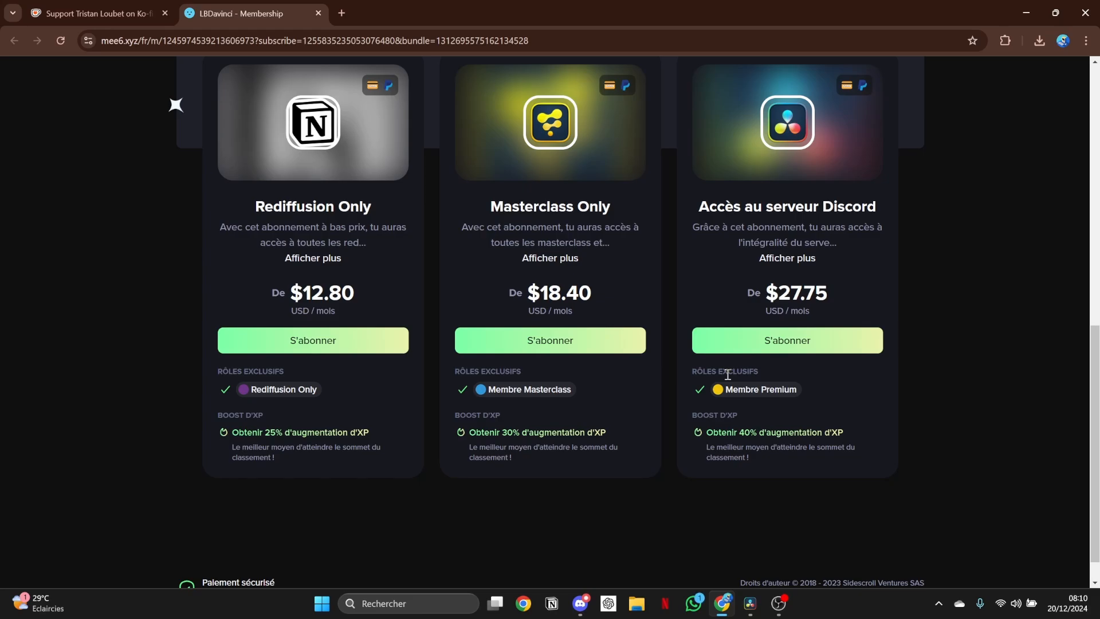
left_click_drag(755, 293, 850, 279)
left_click(850, 279)
left_click_drag(626, 291, 499, 291)
left_click_drag(389, 286, 289, 292)
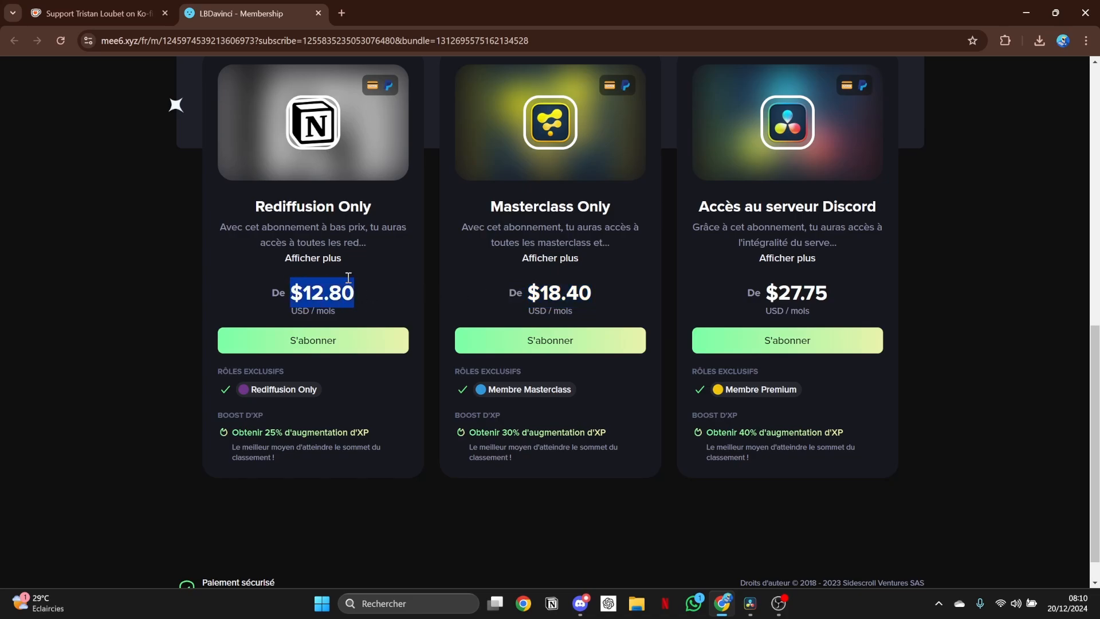
left_click(967, 255)
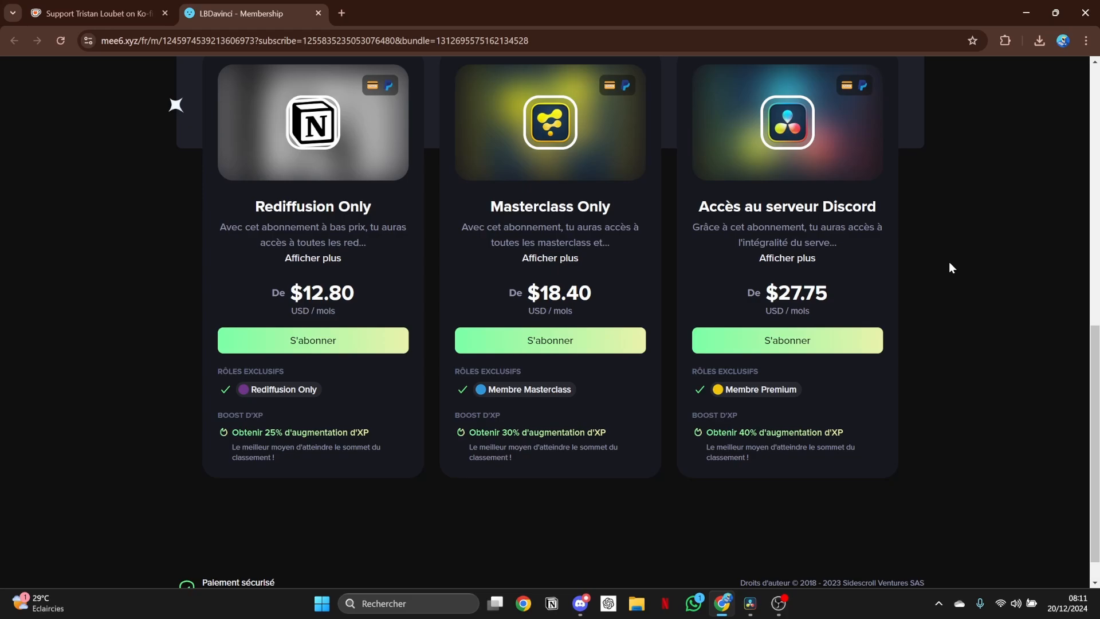
Browse the masterclasses and packs in the Ko-fi shop, and return to DaVinci Resolve
left_click(96, 14)
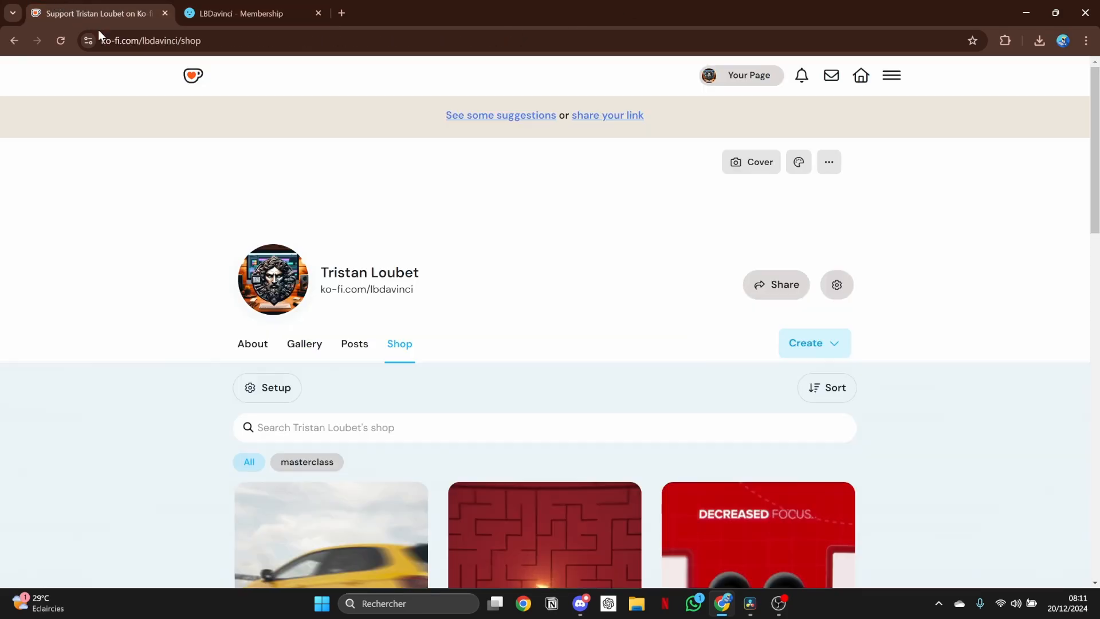
scroll(397, 235, "down", 7)
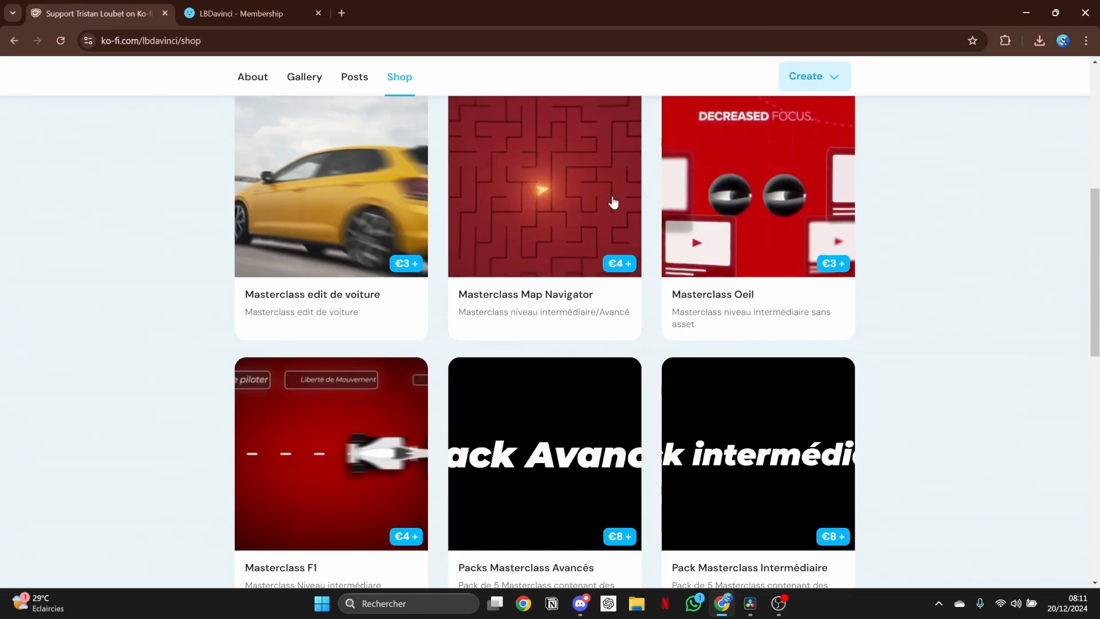
scroll(635, 208, "down", 2)
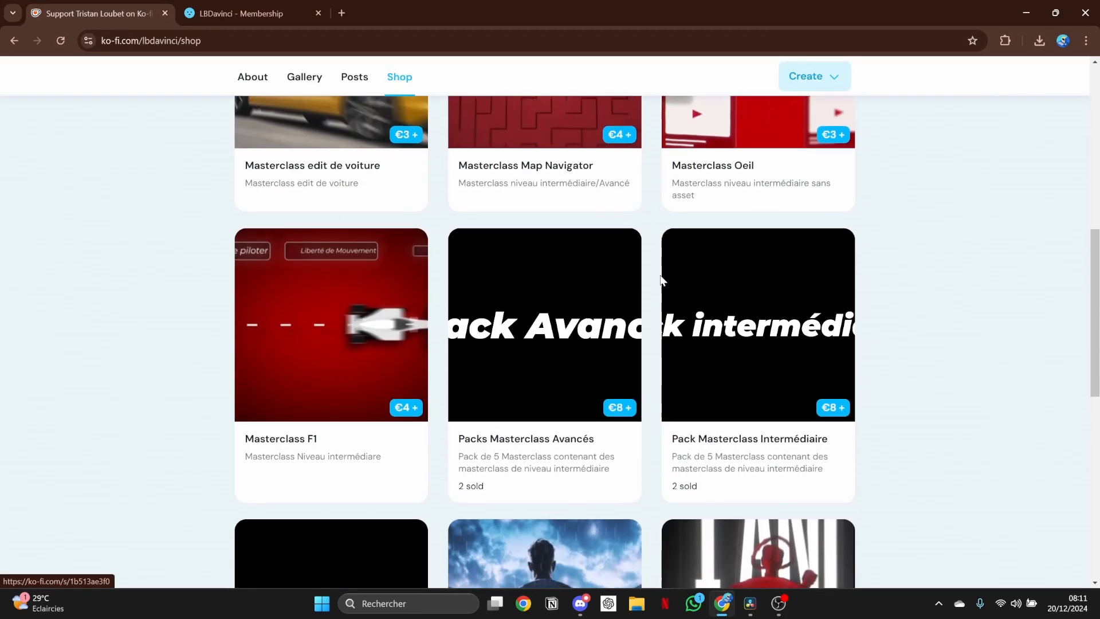
scroll(346, 440, "down", 4)
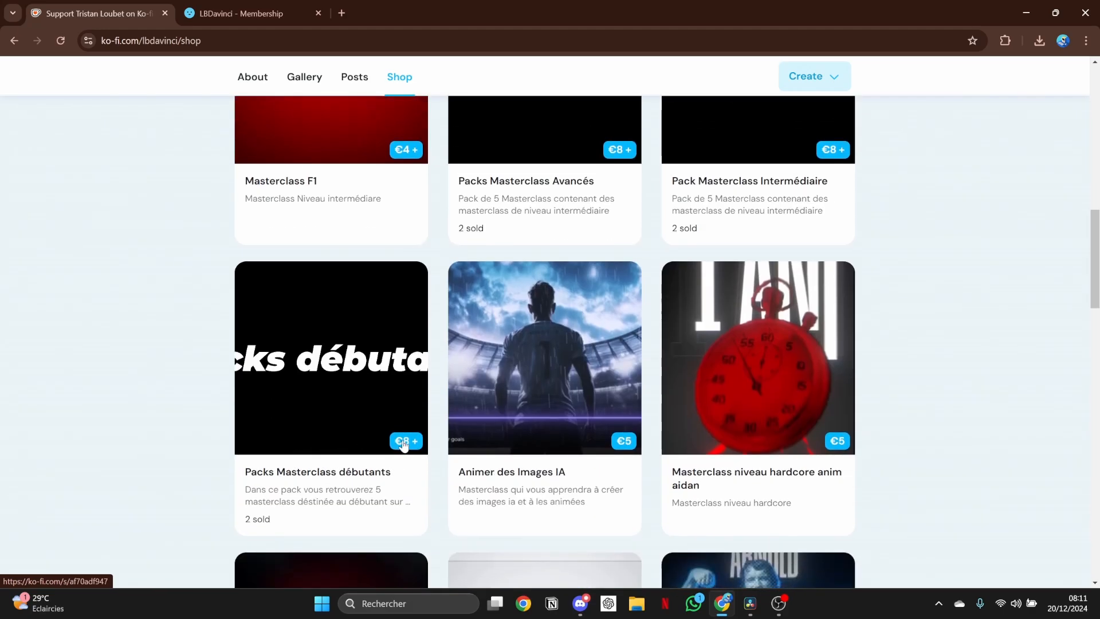
scroll(647, 404, "up", 2)
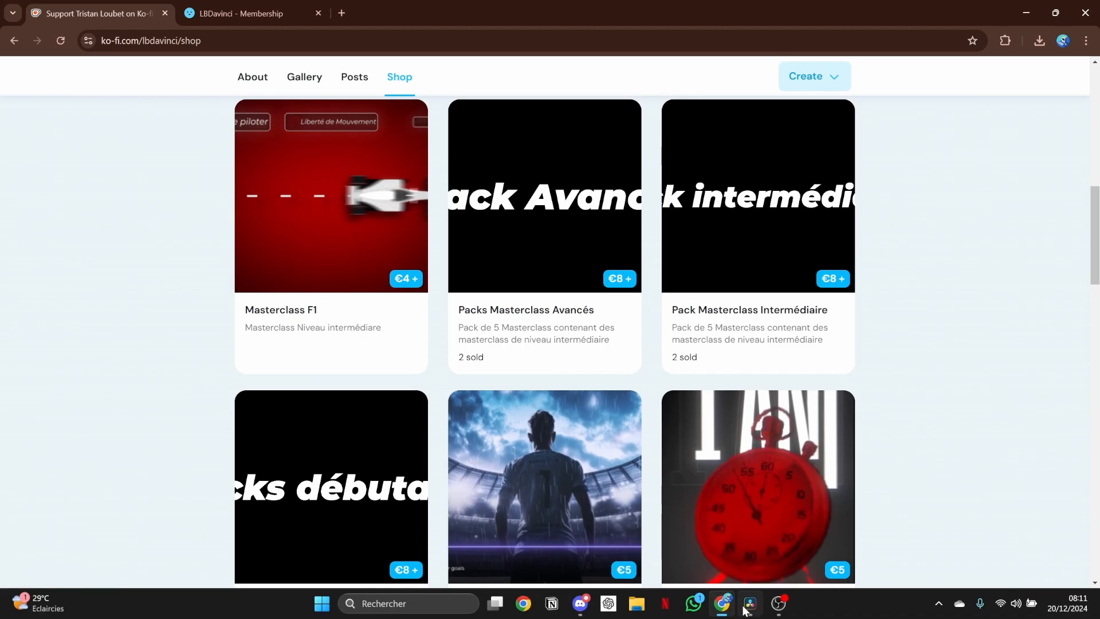
left_click(720, 604)
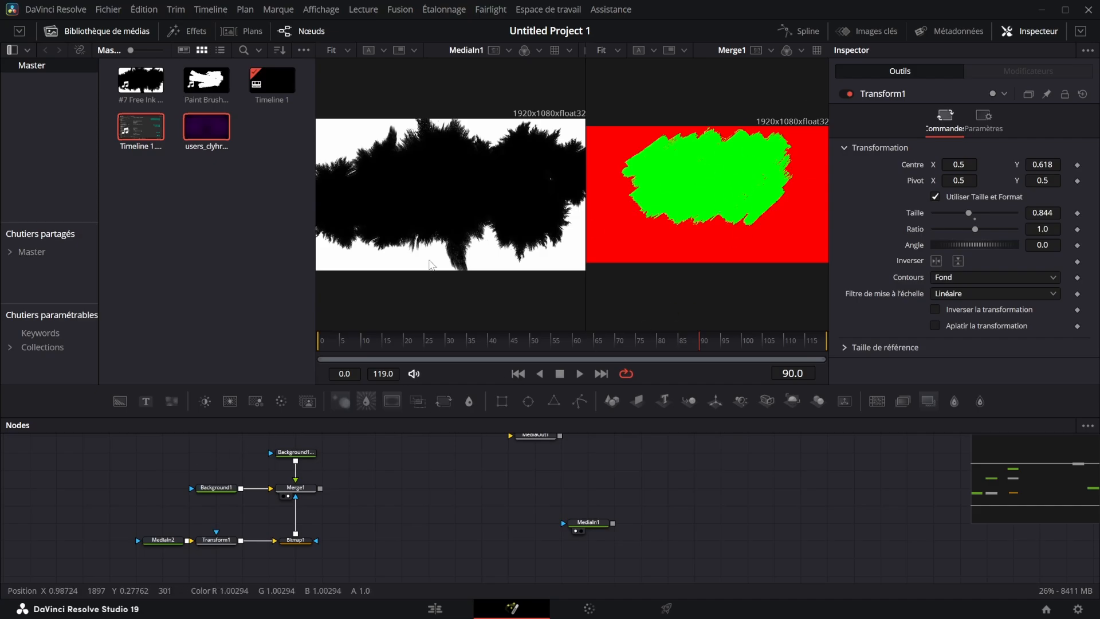
Replace Merge1's background with the purple users_clyhr clip and its foreground with Timeline 1.mp4, scrubbing to frame 83 to check the brush reveal
left_click_drag(206, 128, 205, 496)
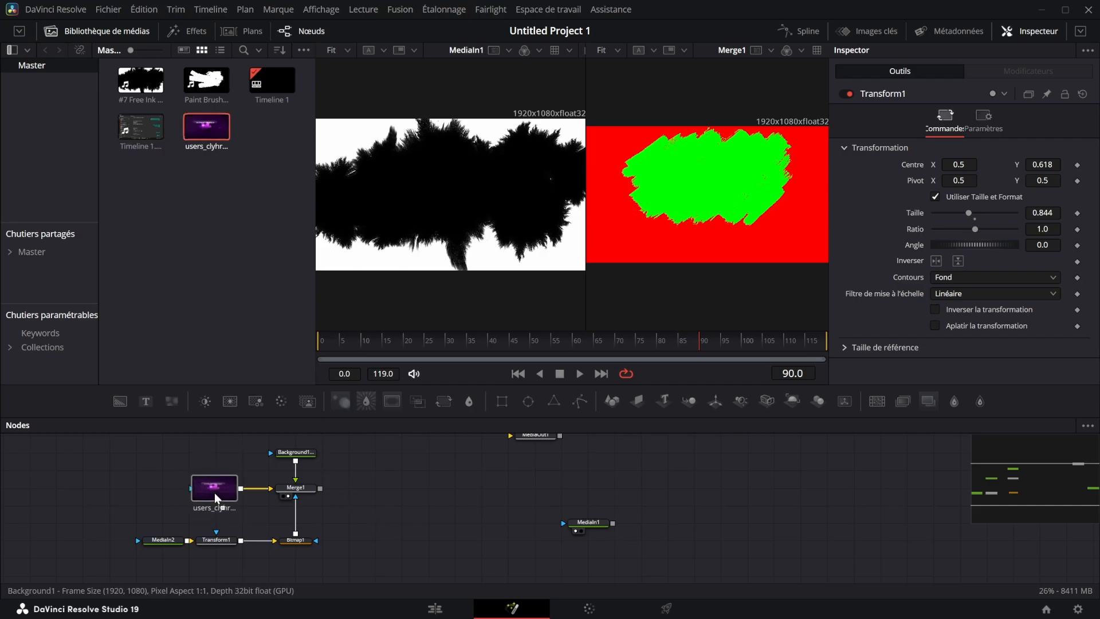
left_click(662, 322)
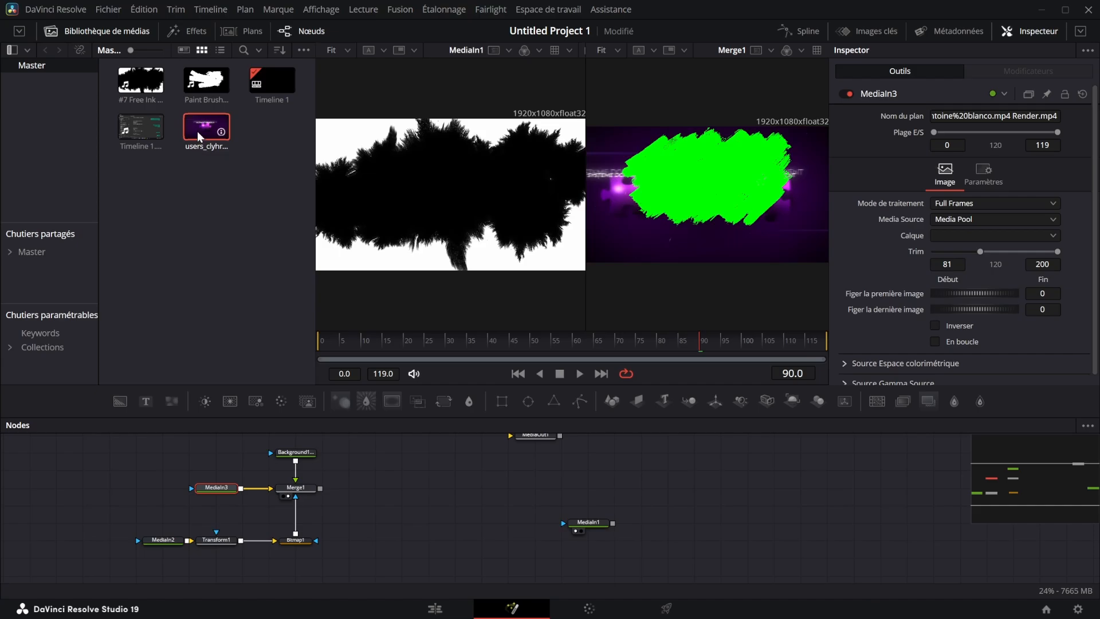
left_click_drag(197, 131, 304, 454)
left_click(352, 342)
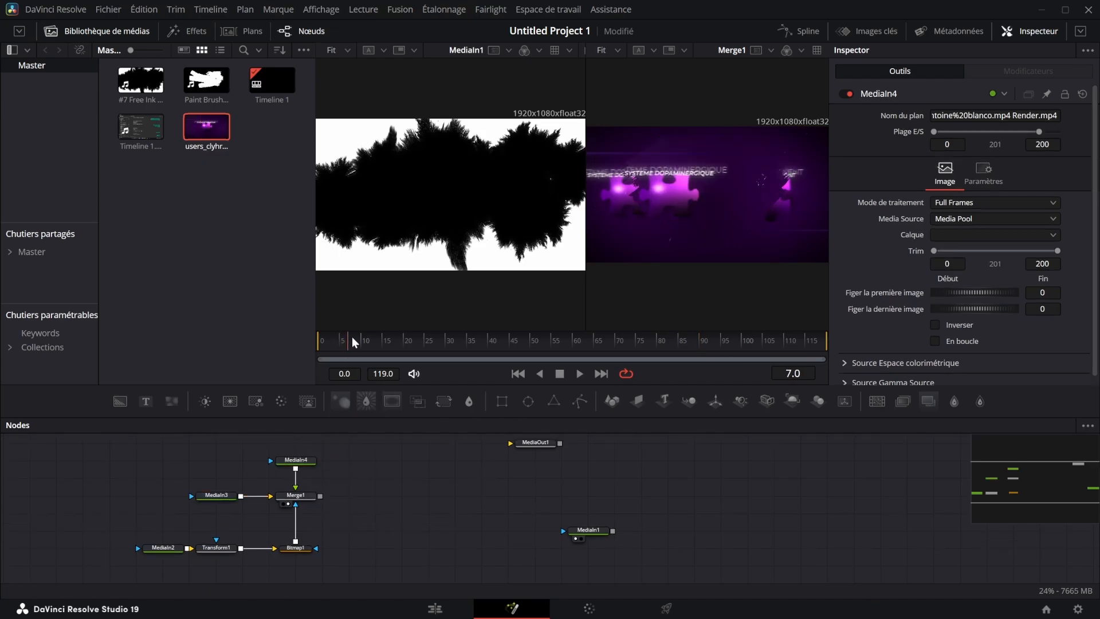
left_click_drag(352, 342, 466, 342)
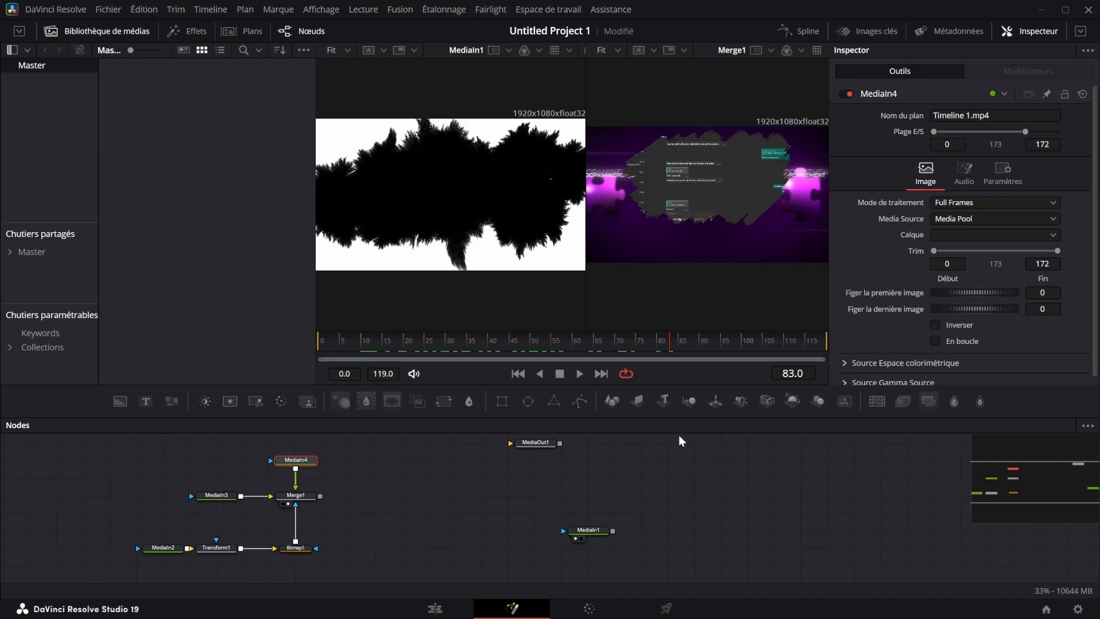
Delete the Merge1 node group with its inputs and mask, and add a Text+ node shown in the second viewer
left_click_drag(356, 555, 69, 462)
key("Delete")
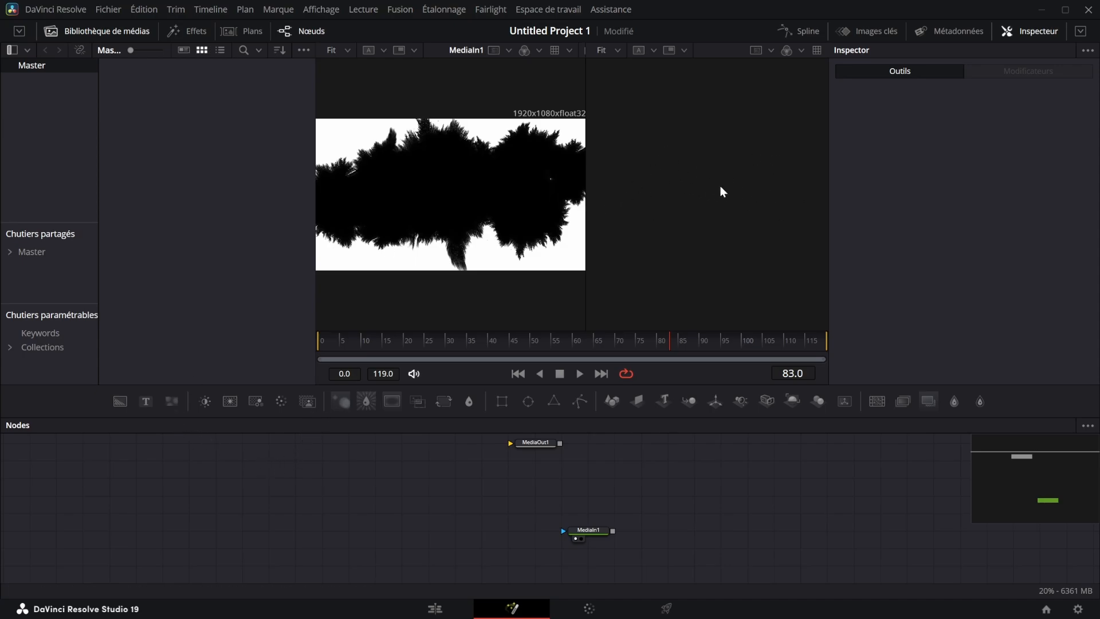
left_click_drag(146, 402, 314, 513)
key("2")
Set the text to LBDAVINCI at size 0.2126, coloured dark red (#aa0000), and enlarge the viewer showing it
left_click(887, 227)
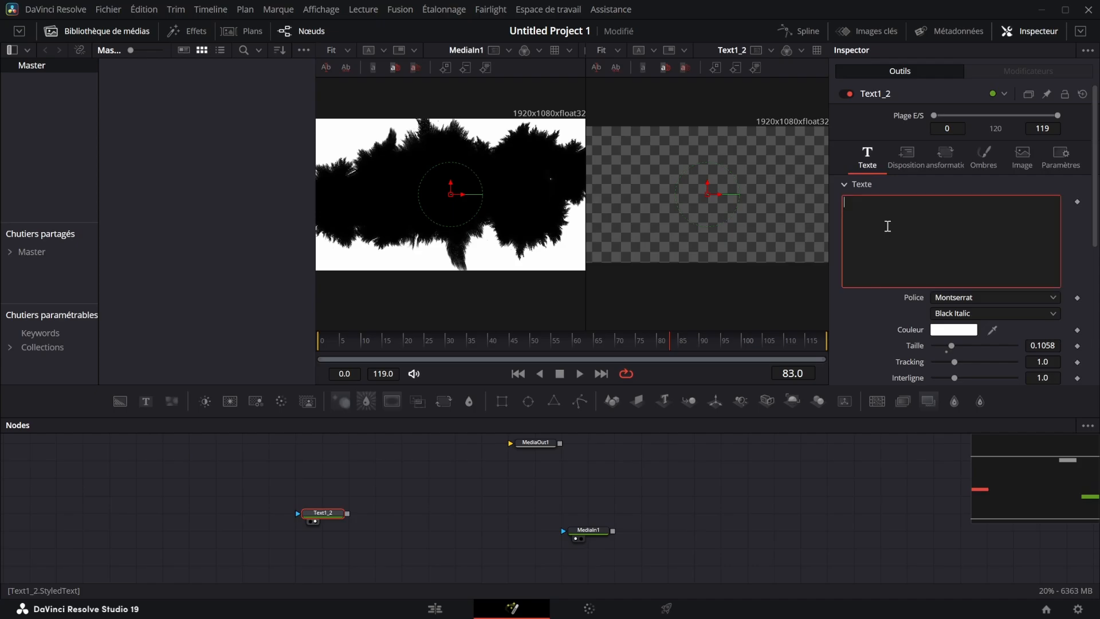
type("LBDAVINCI")
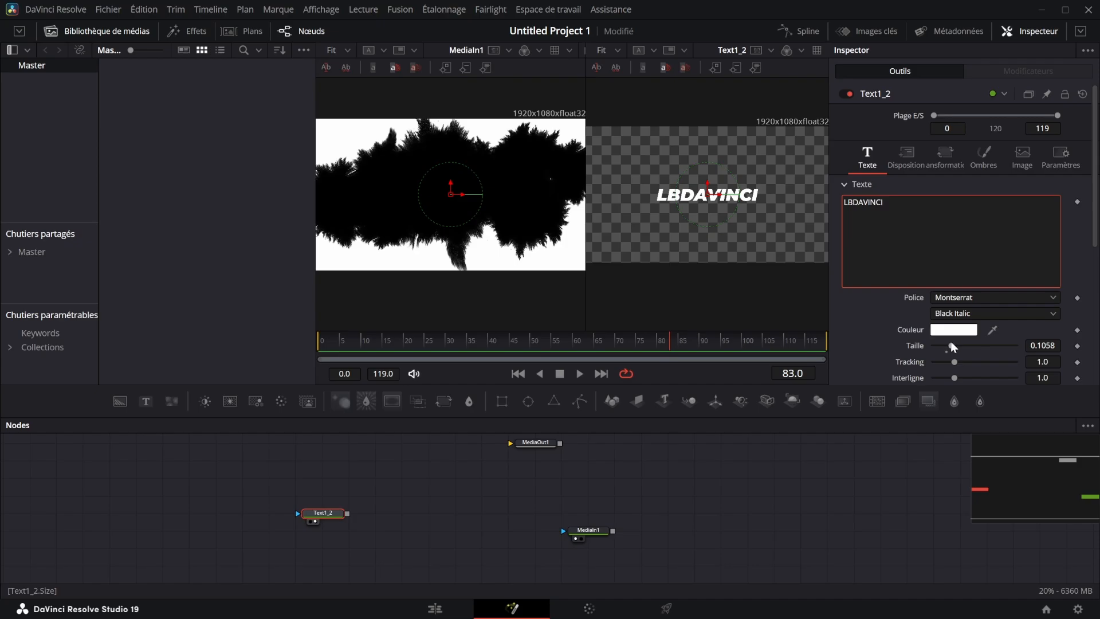
left_click_drag(952, 347, 969, 346)
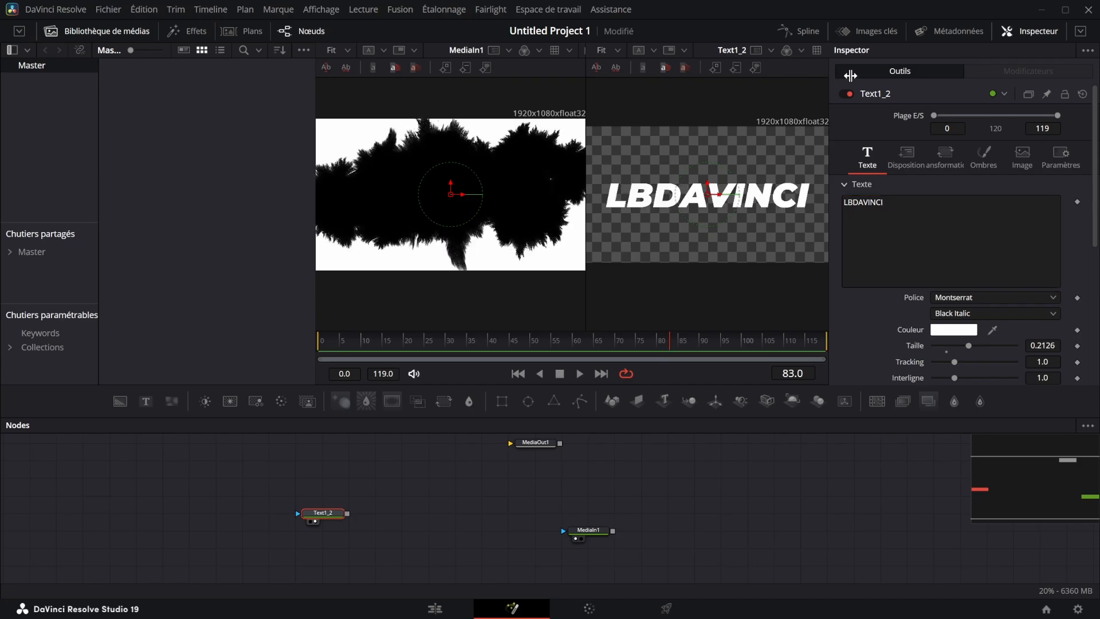
left_click_drag(585, 101, 349, 137)
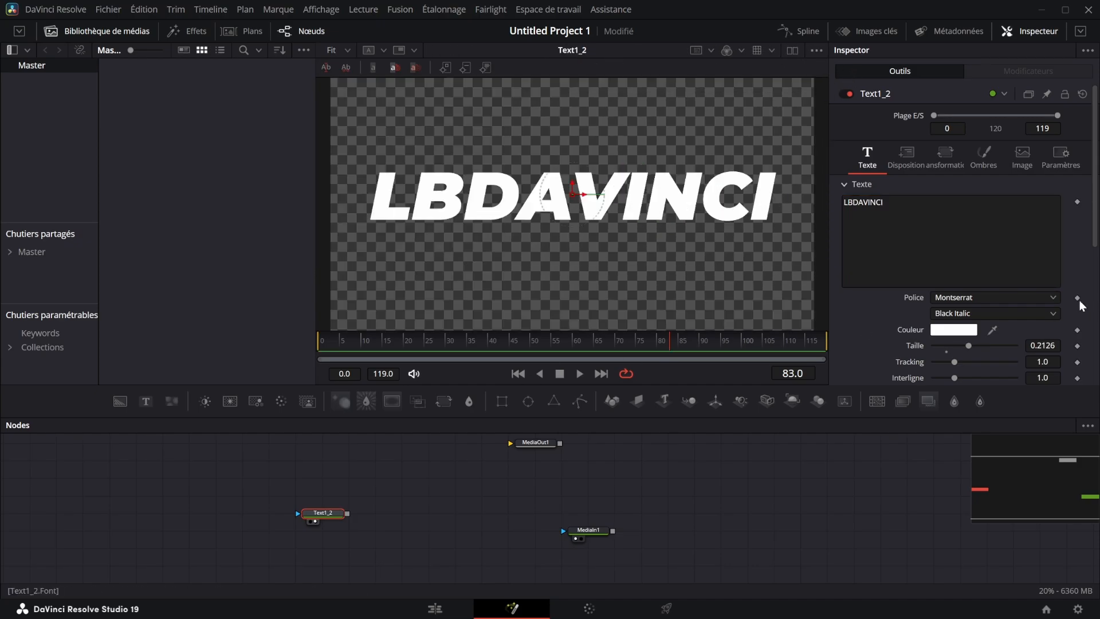
left_click(942, 334)
left_click(401, 211)
left_click(673, 423)
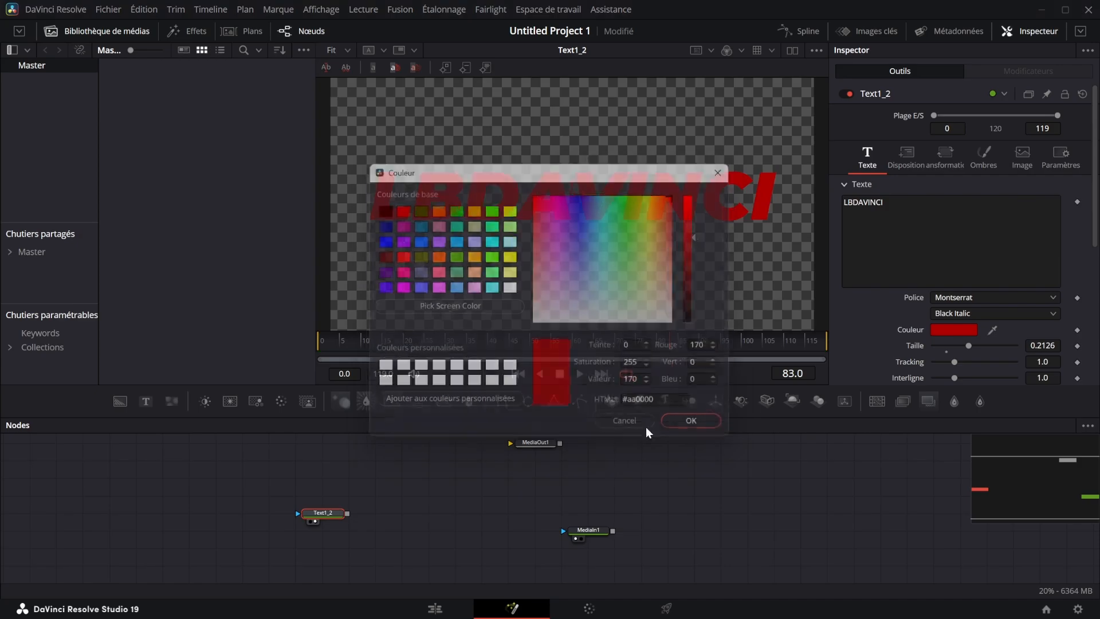
Connect the text to MediaOut1 and branch it into a new BrightnessContrast node with gain 1.44
left_click_drag(267, 513, 482, 496)
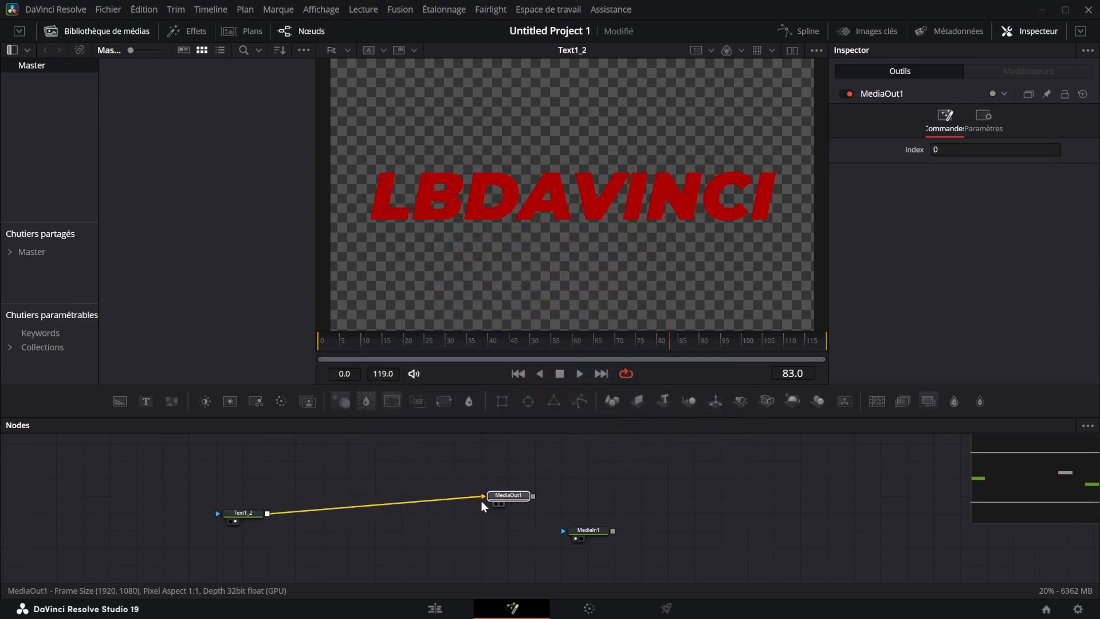
left_click_drag(204, 401, 315, 460)
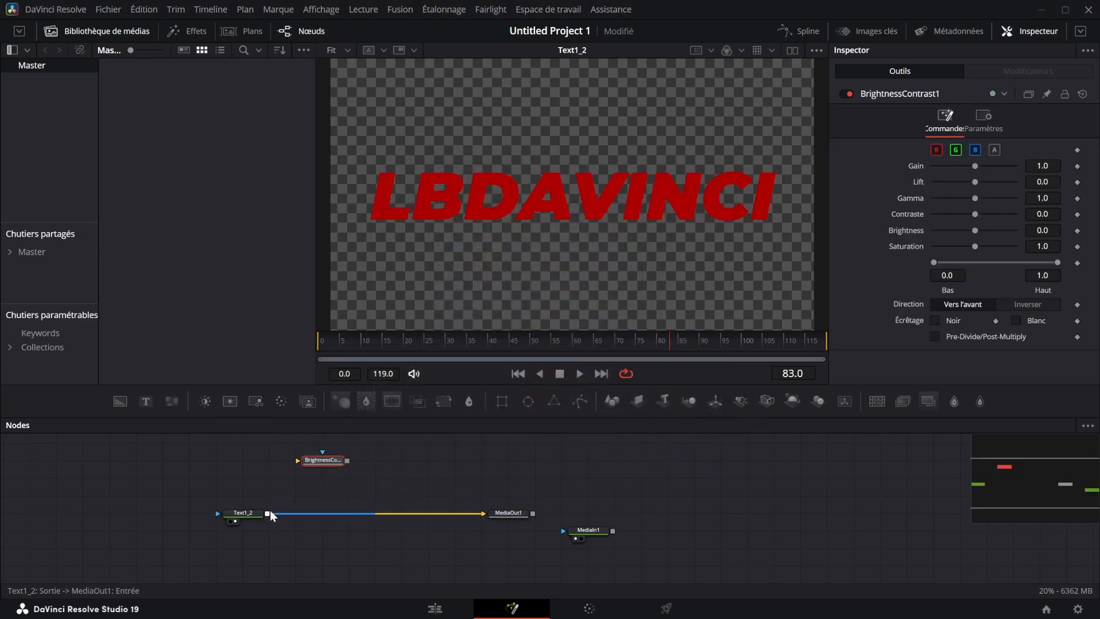
left_click_drag(267, 514, 328, 461)
key("1")
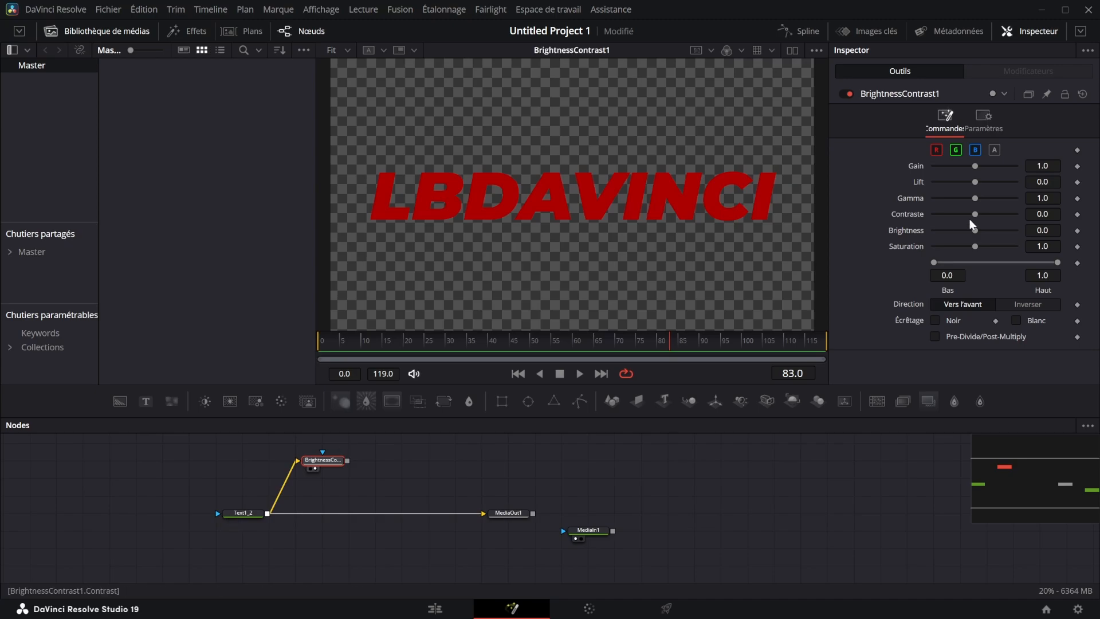
left_click_drag(975, 166, 979, 166)
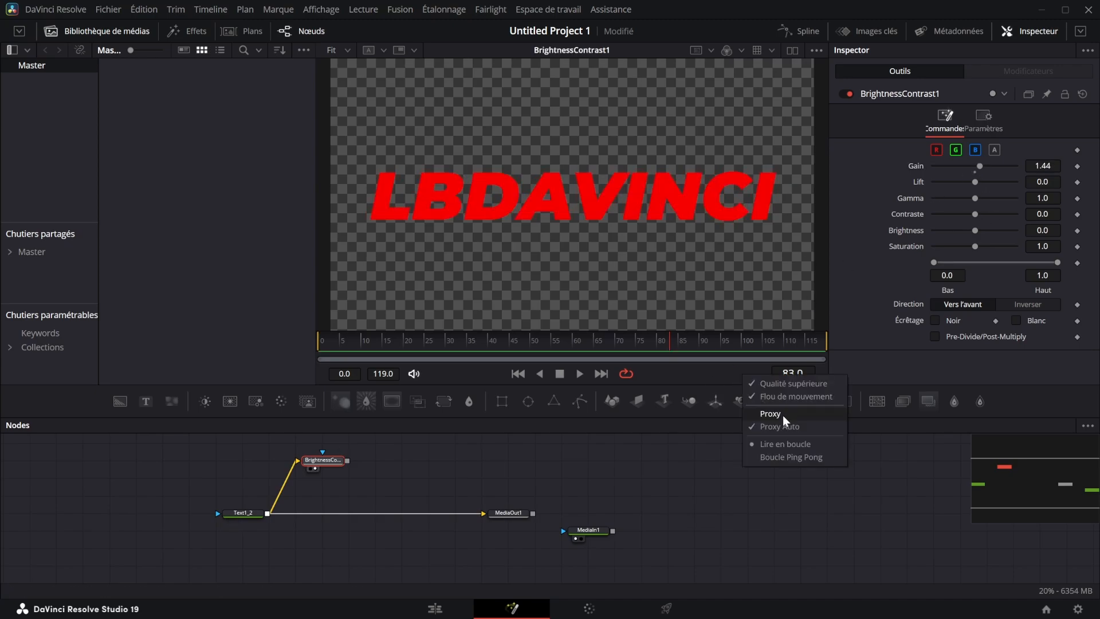
Mask BrightnessContrast1 with a soft-edged rectangle about 0.087 wide and 0.847 high, rotated to -20.9 degrees across the middle of the text
left_click_drag(502, 401, 326, 476)
left_click_drag(695, 184, 595, 207)
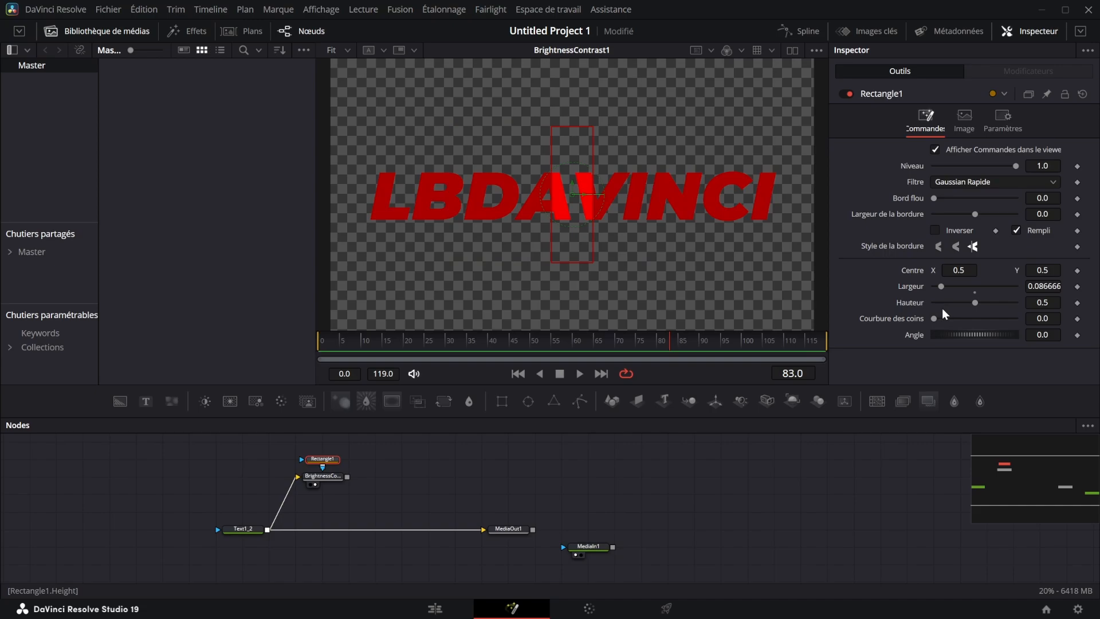
left_click_drag(962, 334, 945, 334)
left_click_drag(601, 133, 615, 87)
left_click_drag(934, 197, 961, 197)
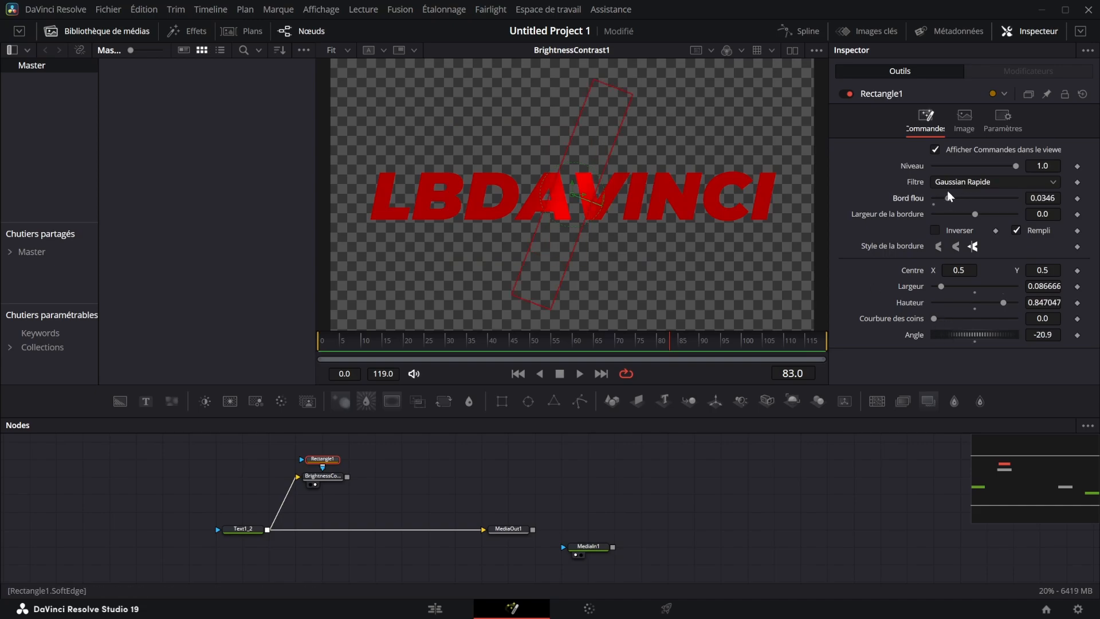
Enable Multiply by Mask on BrightnessContrast1
left_click(322, 476)
left_click(983, 119)
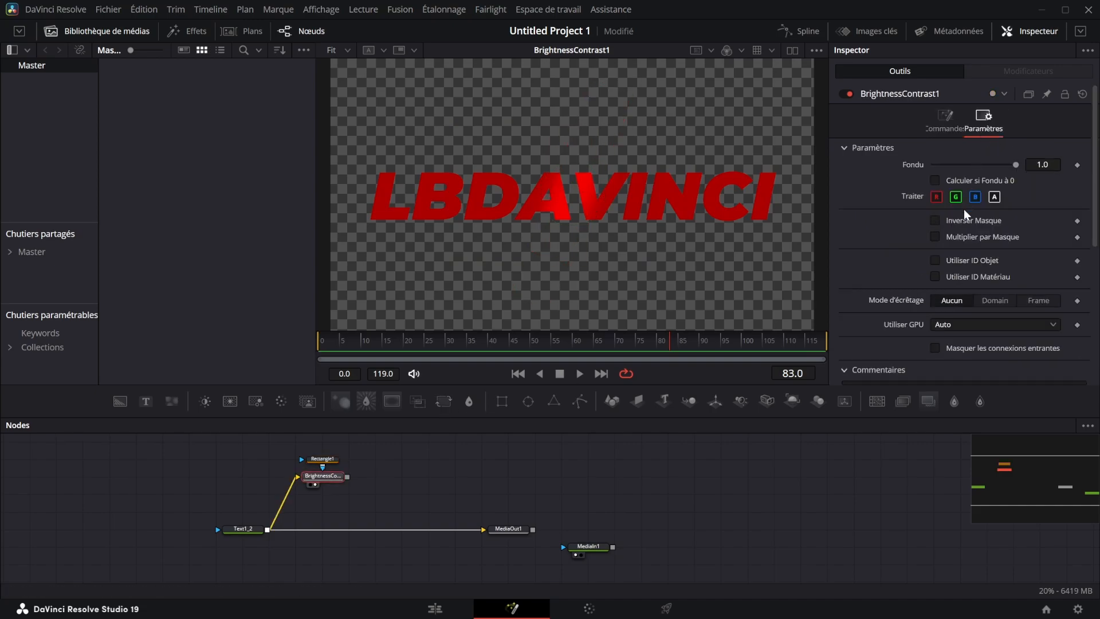
left_click(935, 237)
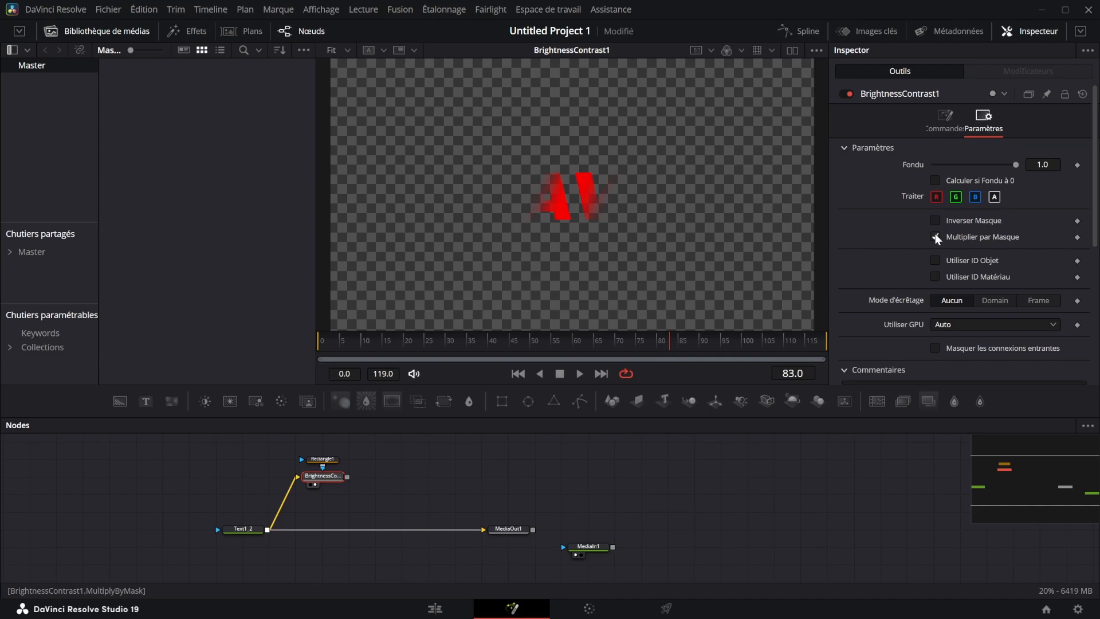
Add two Bitmap nodes beside BrightnessContrast1, with Bitmap1 feeding Bitmap2's mask input, and connect BrightnessContrast1's output to both
left_click(465, 478)
scroll(465, 477, "up", 1)
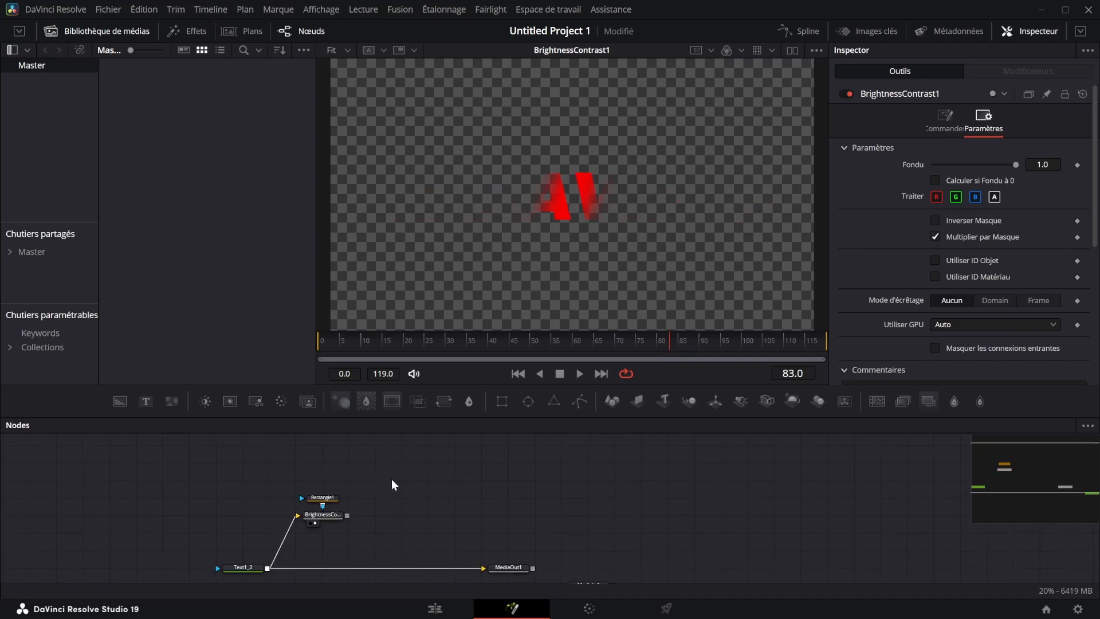
key("shift+space")
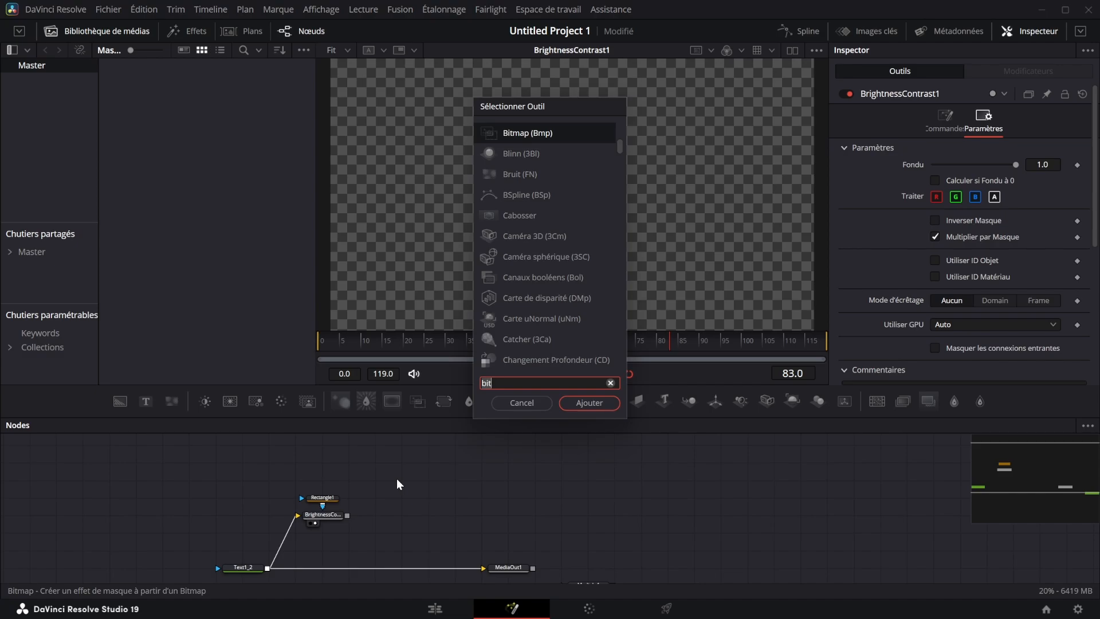
key("Return")
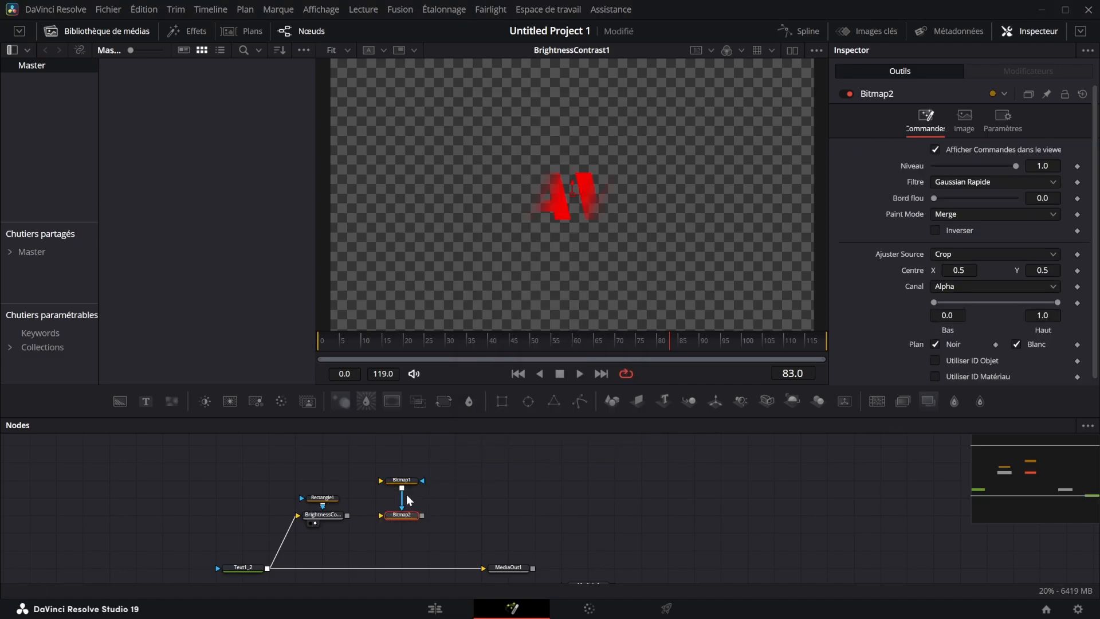
left_click_drag(351, 508, 384, 480)
left_click_drag(347, 515, 402, 518)
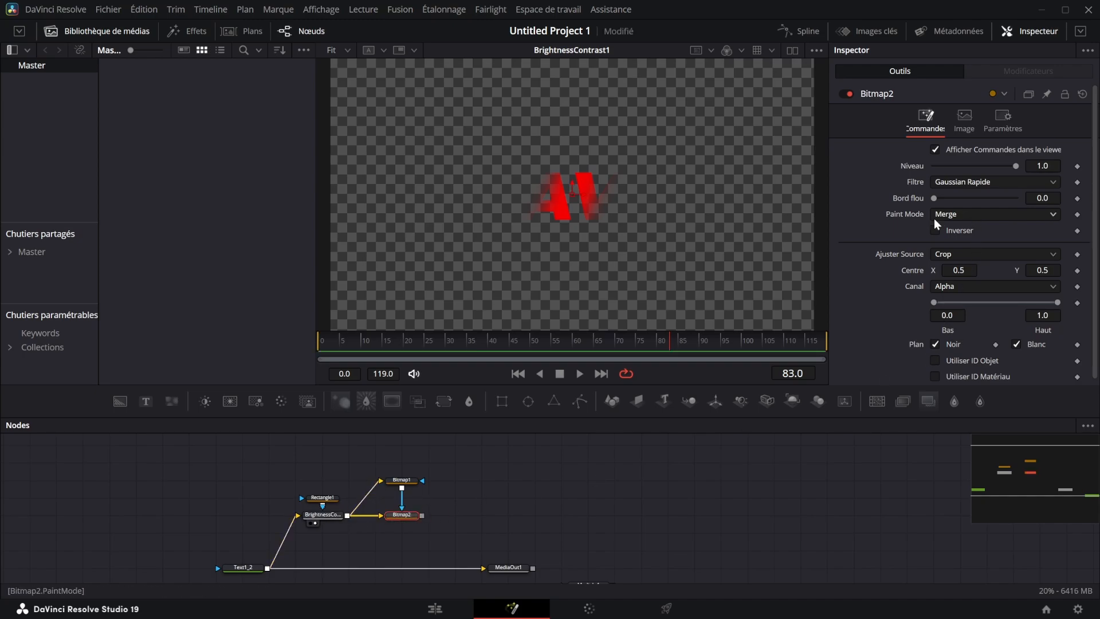
Set Bitmap2's paint mode to Produit and show Bitmap2 in the viewer
left_click(968, 215)
left_click(954, 312)
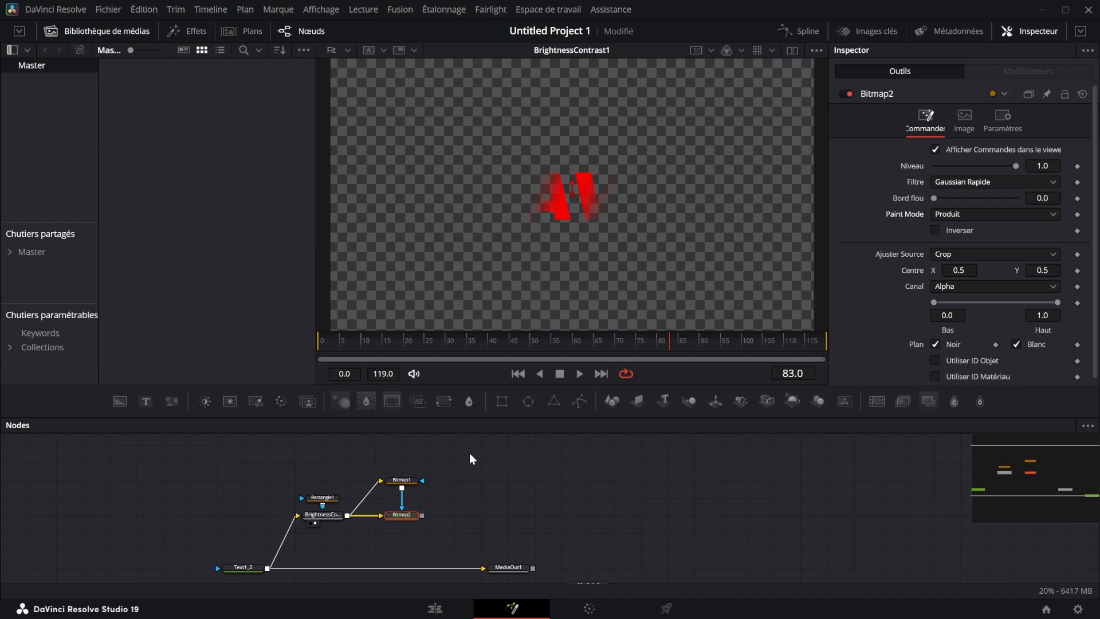
key("1")
Invert Bitmap1 and offset its centre to X 0.502, Y 0.499 to isolate a thin edge highlight
left_click(402, 480)
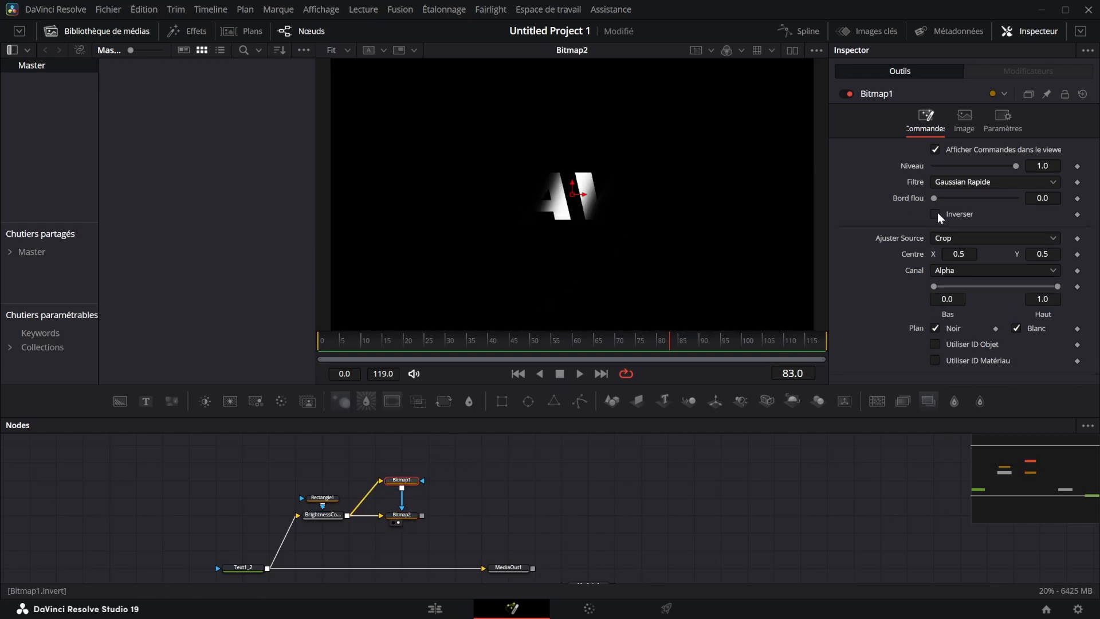
left_click(936, 214)
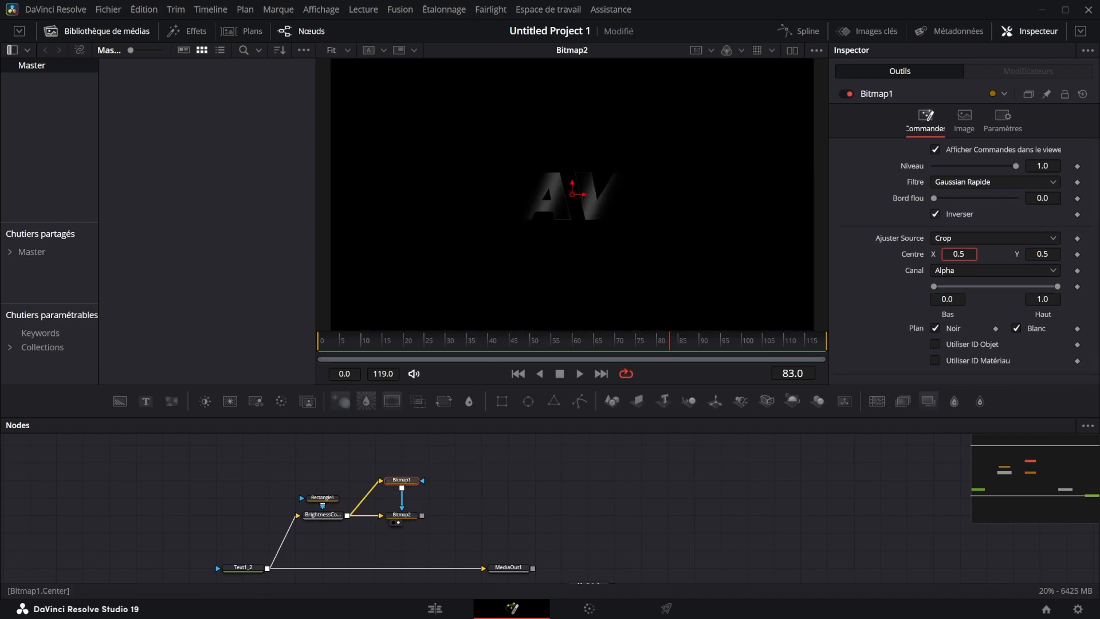
left_click_drag(959, 254, 961, 253)
left_click_drag(1037, 254, 1034, 254)
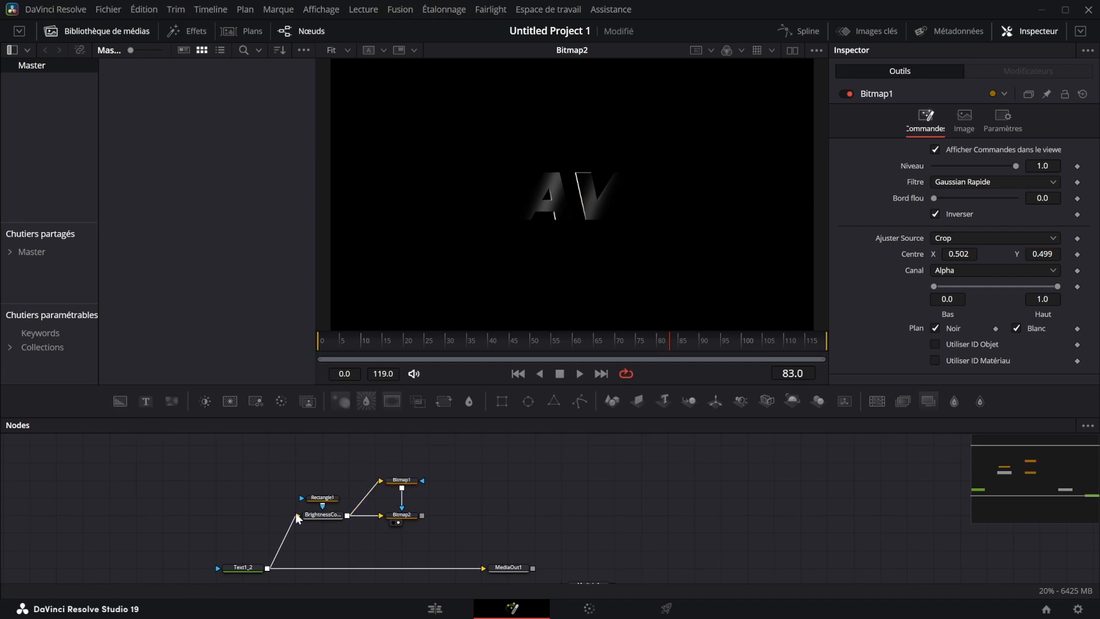
Merge Bitmap2 with BrightnessContrast1, merge that result over the text before MediaOut1, and view MediaOut1
key("shift+space")
type("merge")
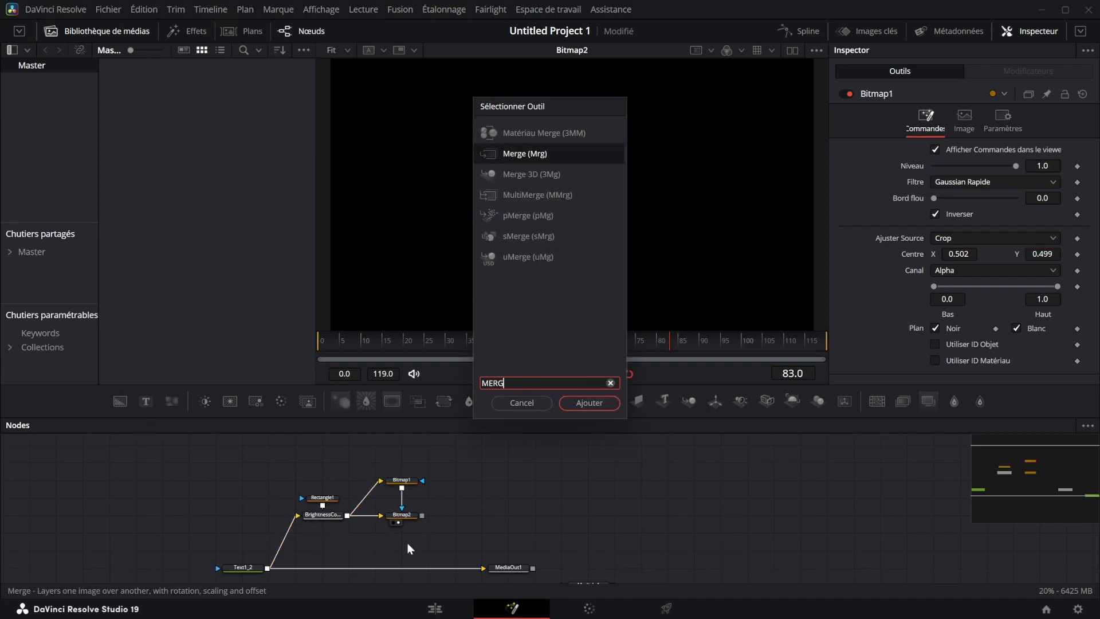
key("Return")
left_click_drag(347, 515, 425, 567)
left_click(500, 563)
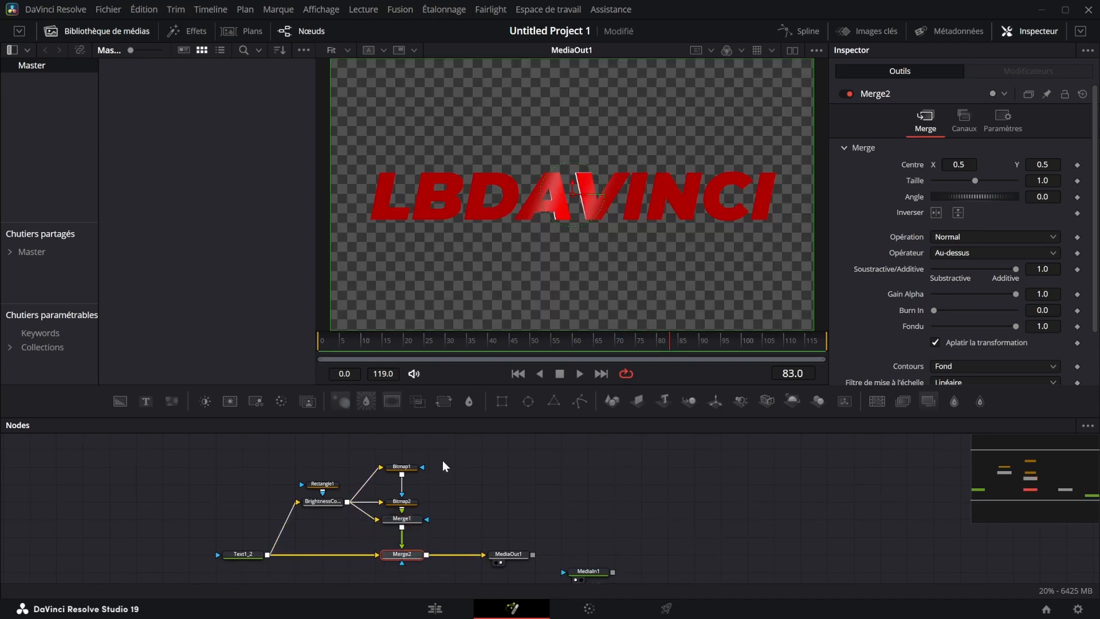
Move the Rectangle1 mask to centre X 0.22, over the letter B
left_click(320, 484)
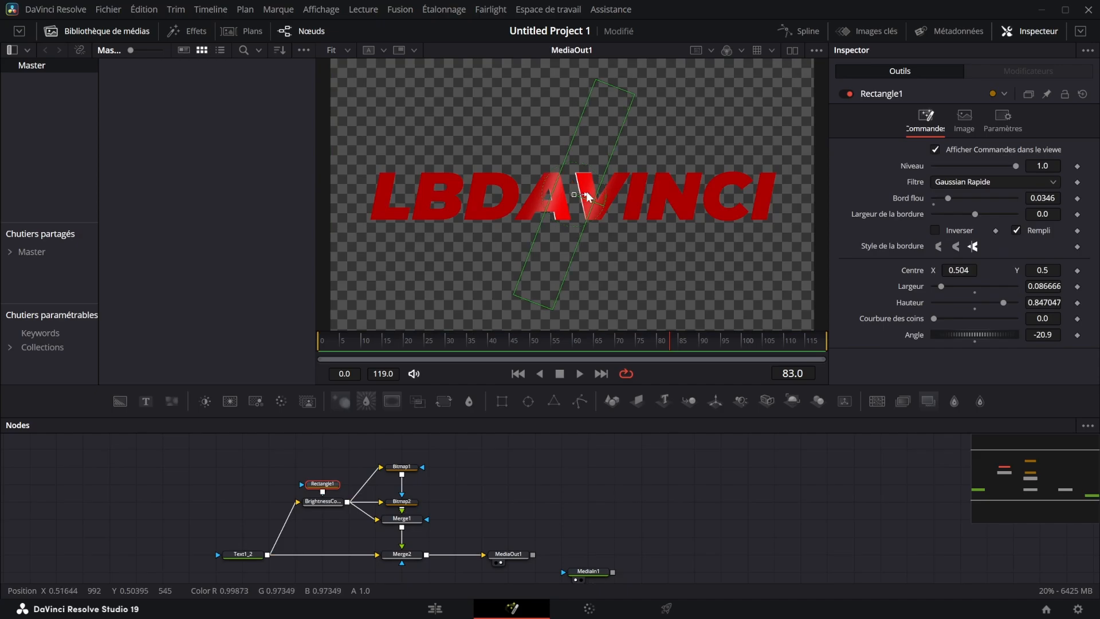
left_click_drag(586, 192, 440, 183)
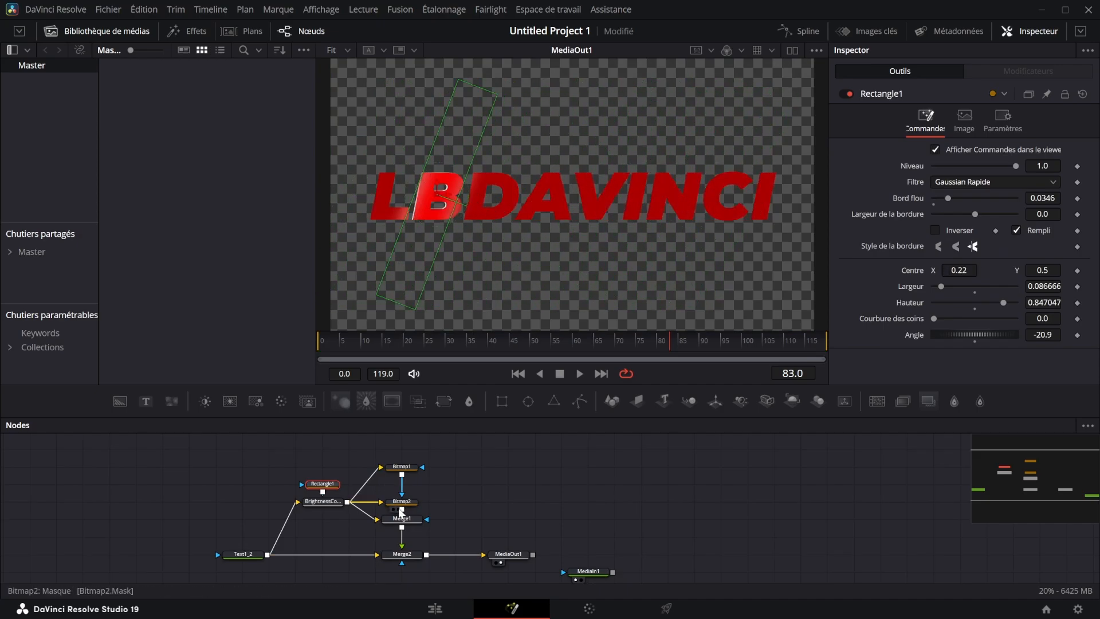
Turn Merge1 and Bitmap2 off and on again to compare the light sweep with and without its edge highlight
left_click_drag(408, 529, 402, 440)
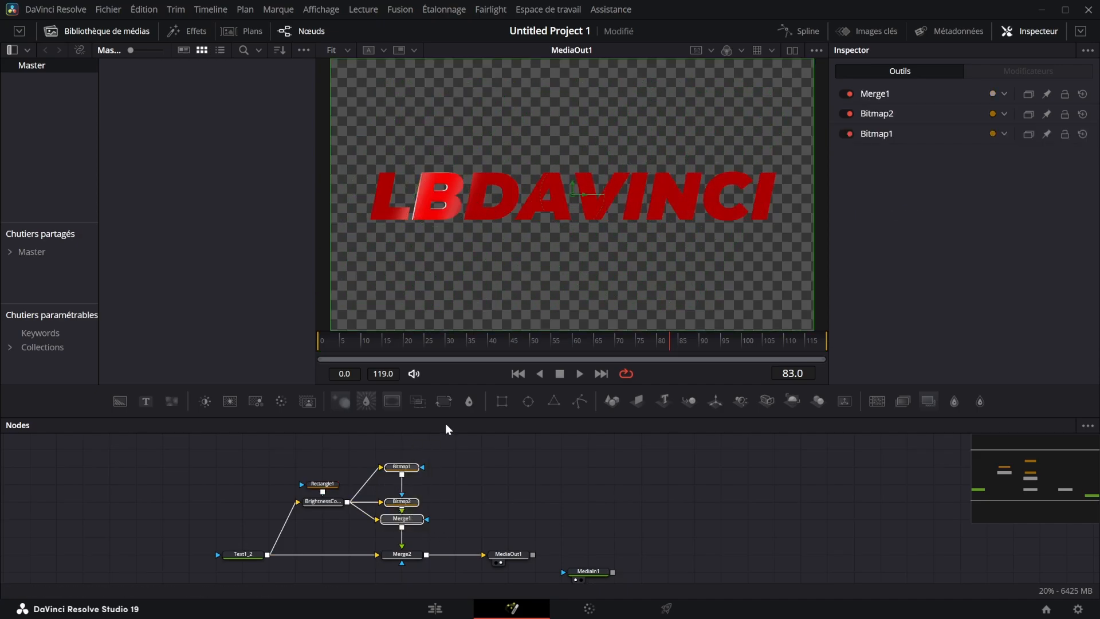
left_click(850, 94)
left_click(850, 113)
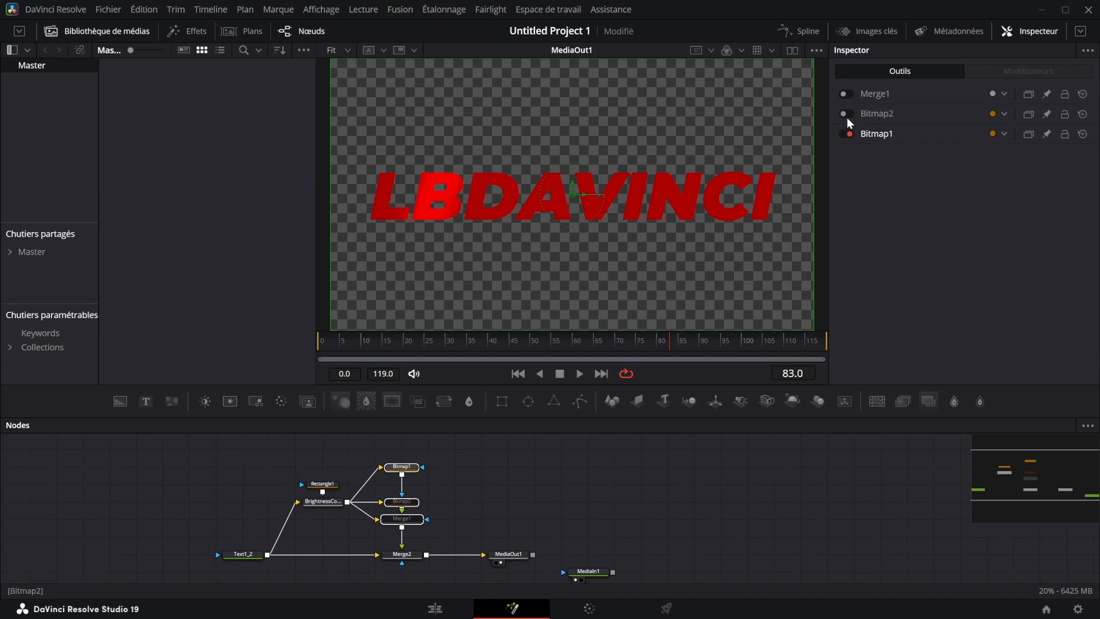
left_click(849, 113)
left_click(849, 94)
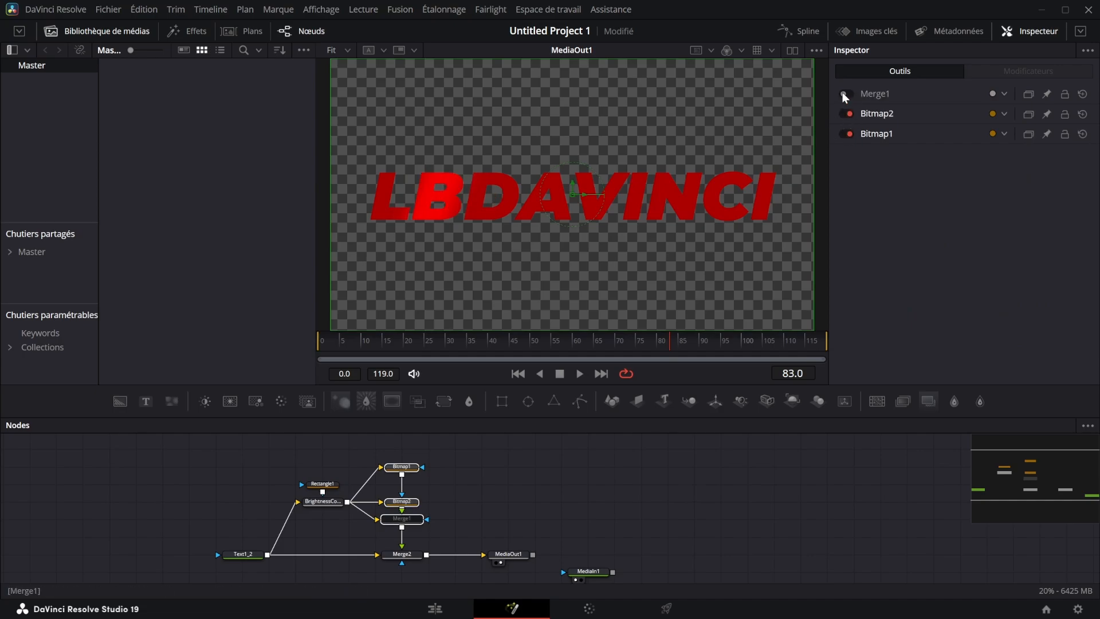
left_click(336, 488)
left_click_drag(486, 222, 609, 198)
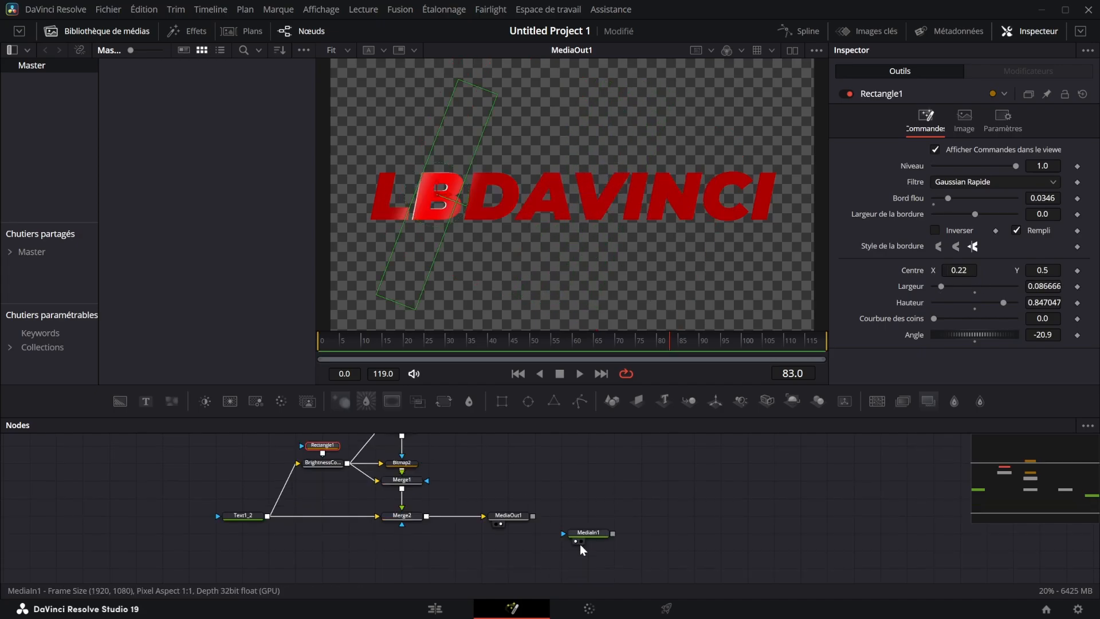
Move MediaIn1 away from the other nodes and delete the whole text light-sweep network, including MediaOut1
left_click_drag(589, 536, 775, 519)
scroll(543, 547, "up", 1)
left_click_drag(538, 564, 83, 453)
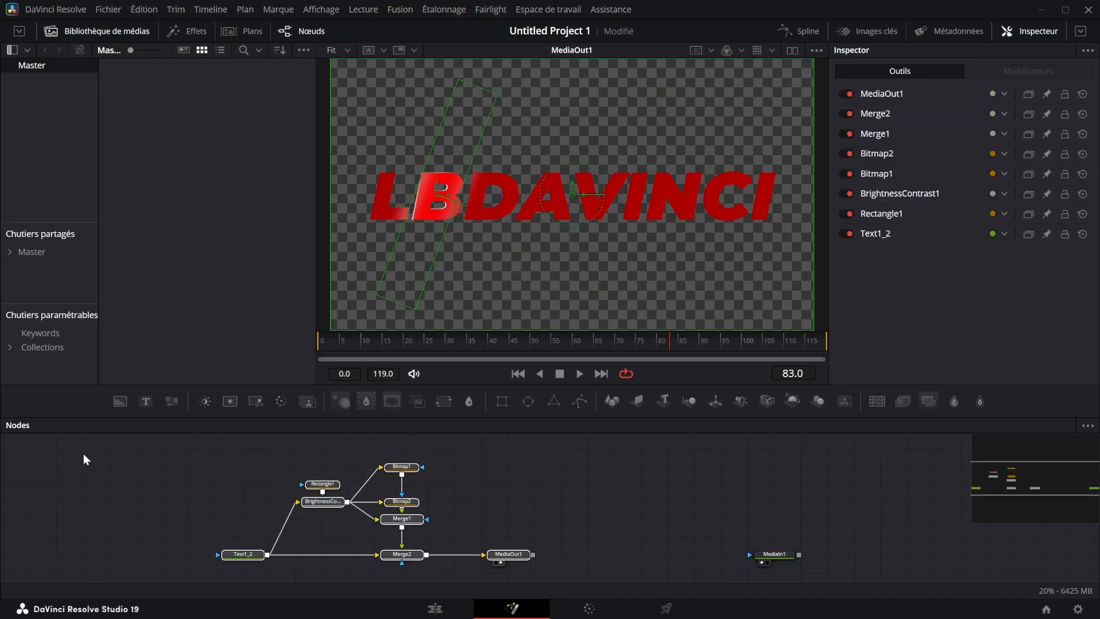
key("Delete")
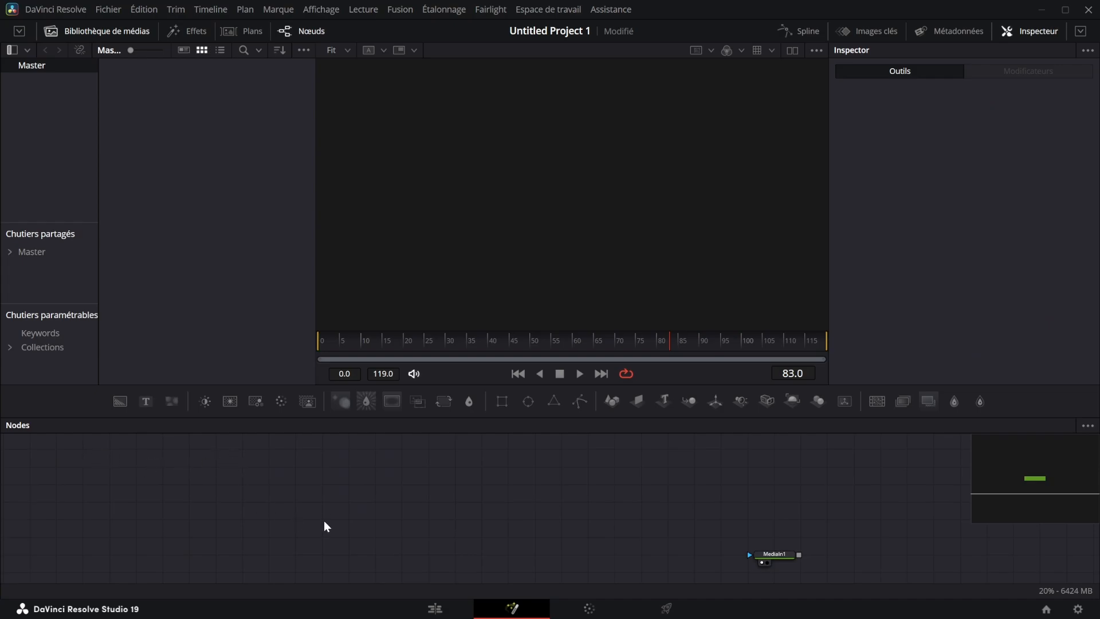
Add a pEmitter node and connect it to a new pRender node
key("shift+space")
type("MERG")
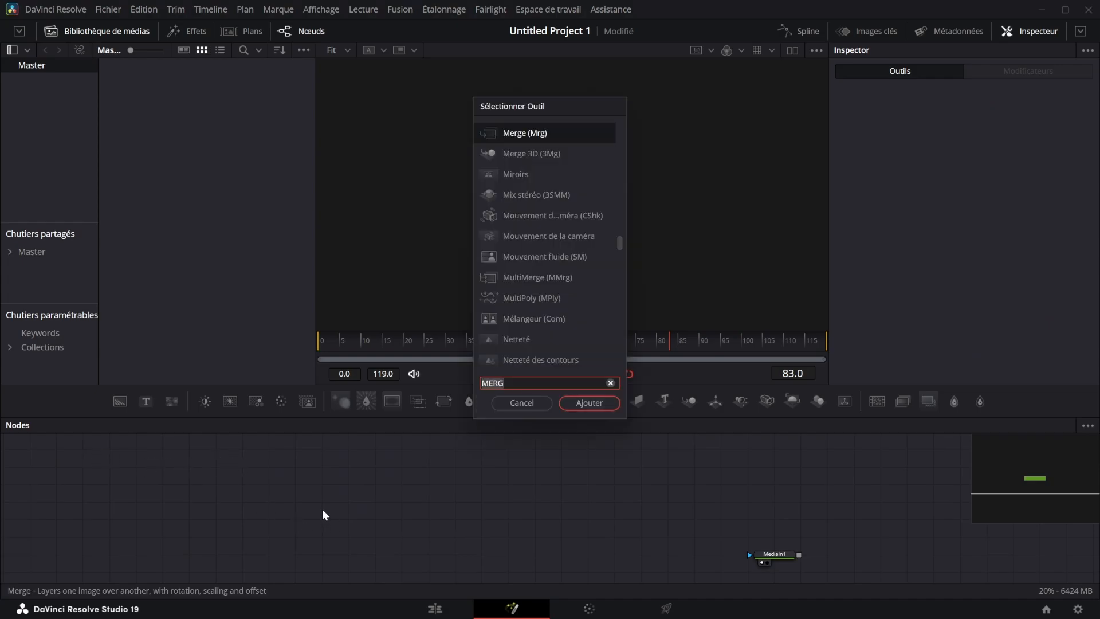
type("PEMI")
key("Return")
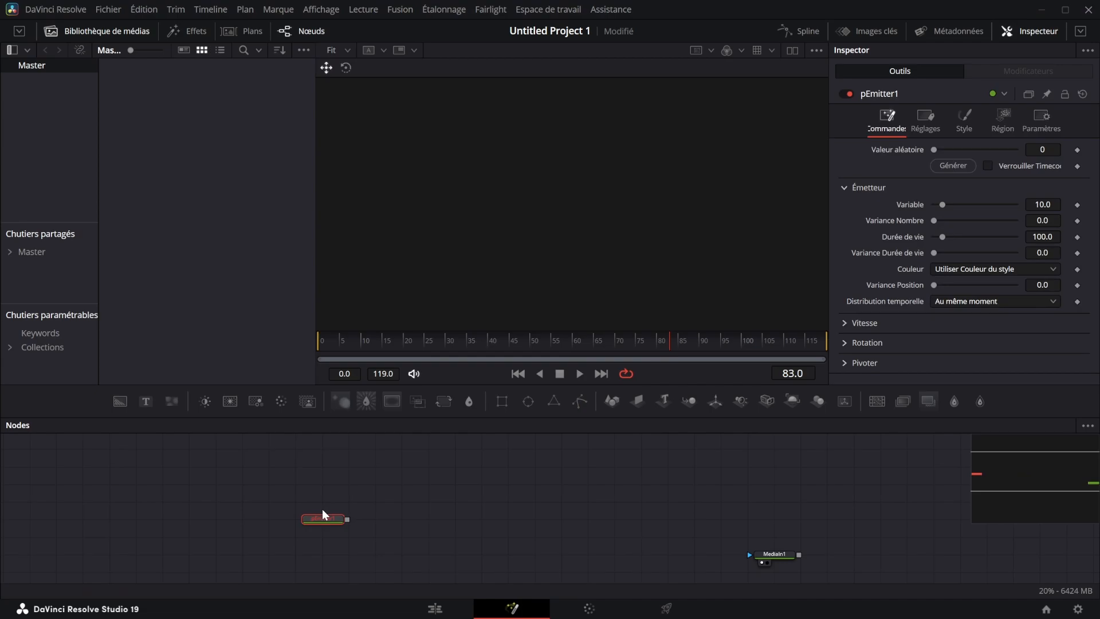
key("shift+space")
type("PREN")
key("Return")
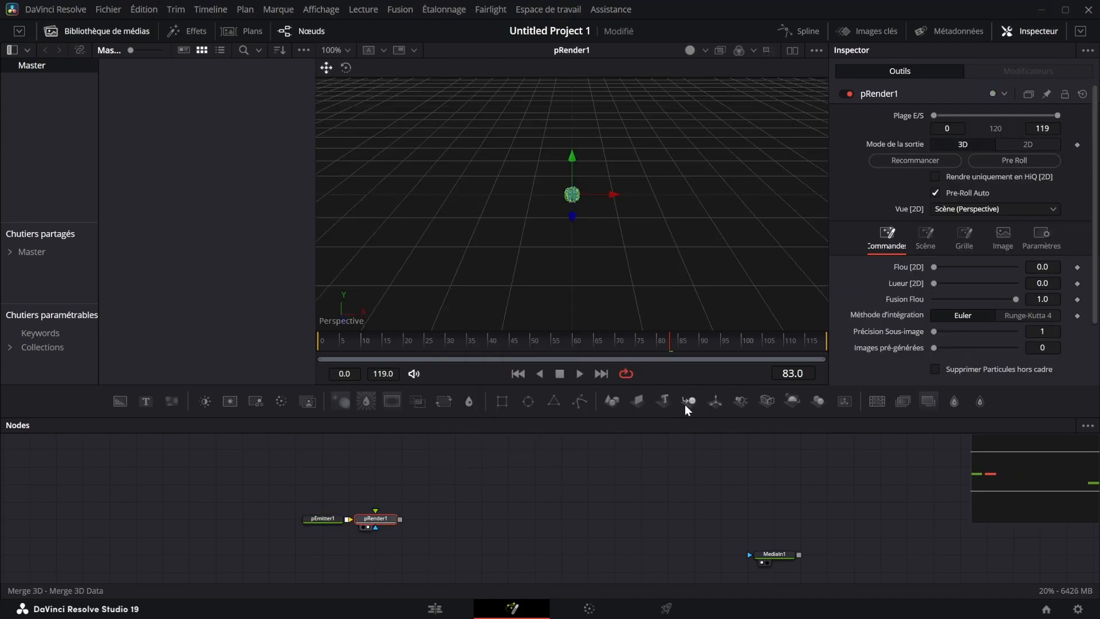
Add a Renderer3D after pRender1, show it in a second viewer, and space out the connected particle nodes
left_click(774, 403)
key("2")
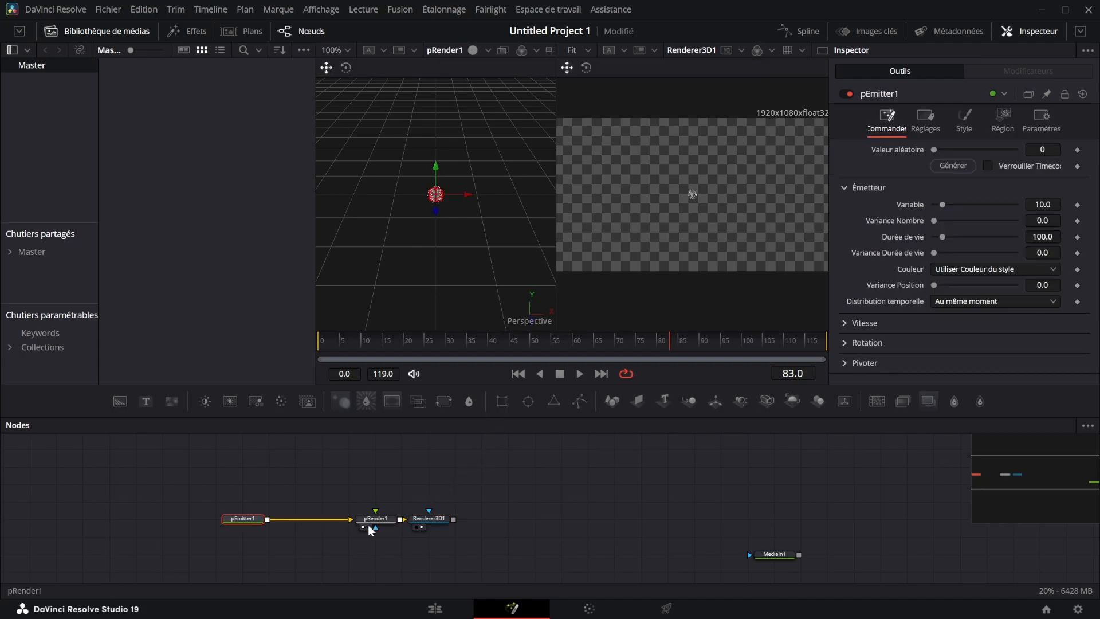
mouse_move(350, 519)
left_mouse_down()
mouse_move(367, 519)
mouse_move(342, 519)
left_mouse_up()
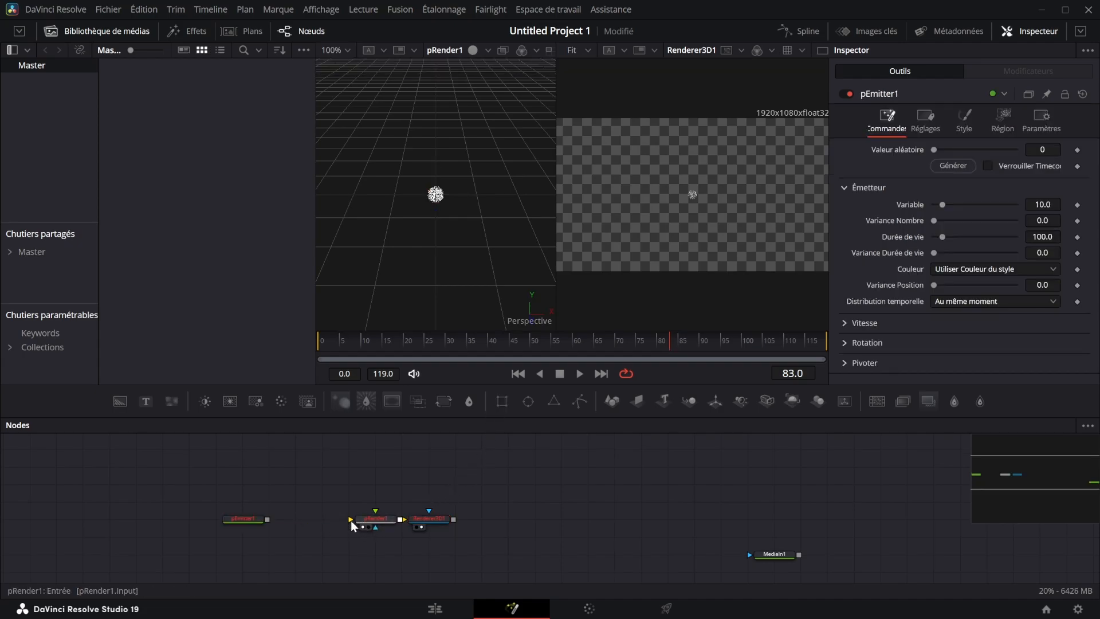
left_click_drag(267, 519, 351, 519)
left_click_drag(381, 519, 328, 520)
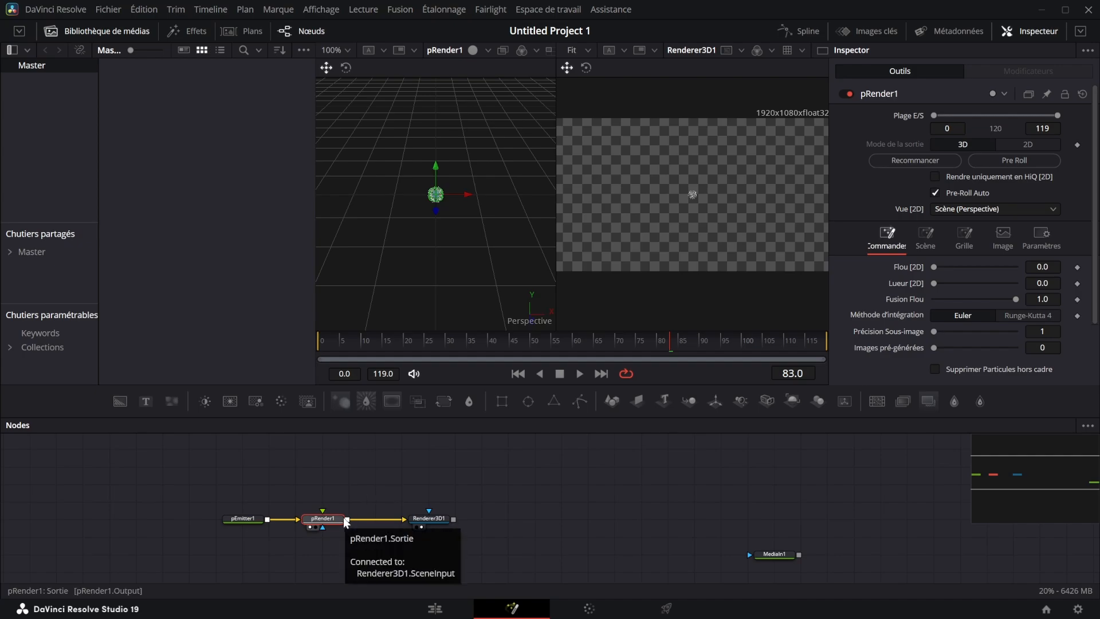
Set pEmitter1's particle style to Bitmap
left_click(243, 519)
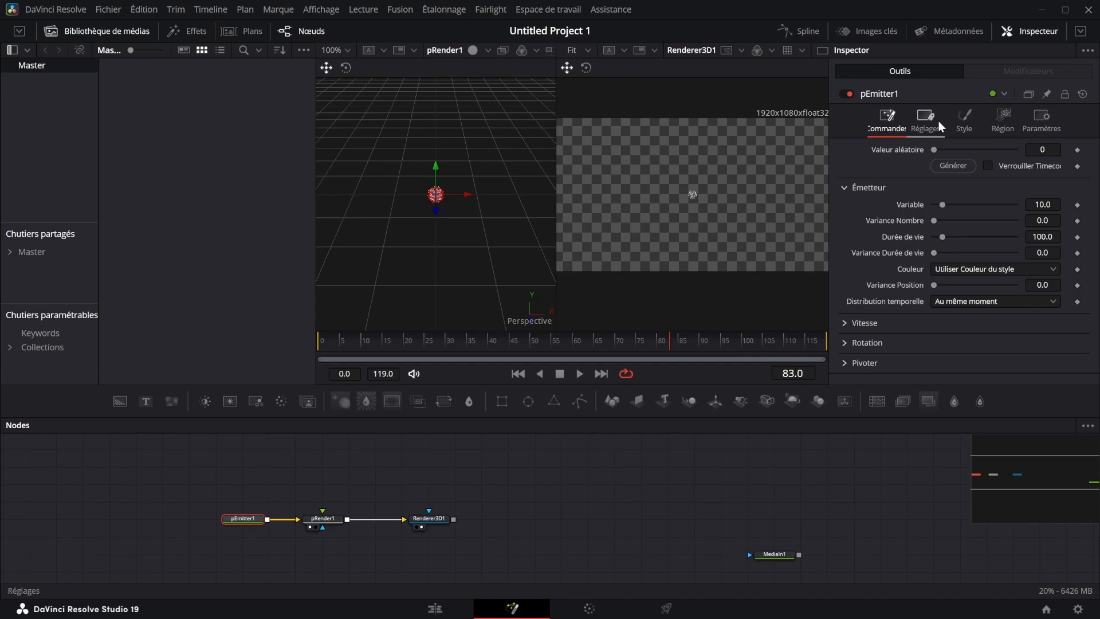
left_click(965, 121)
left_click(944, 166)
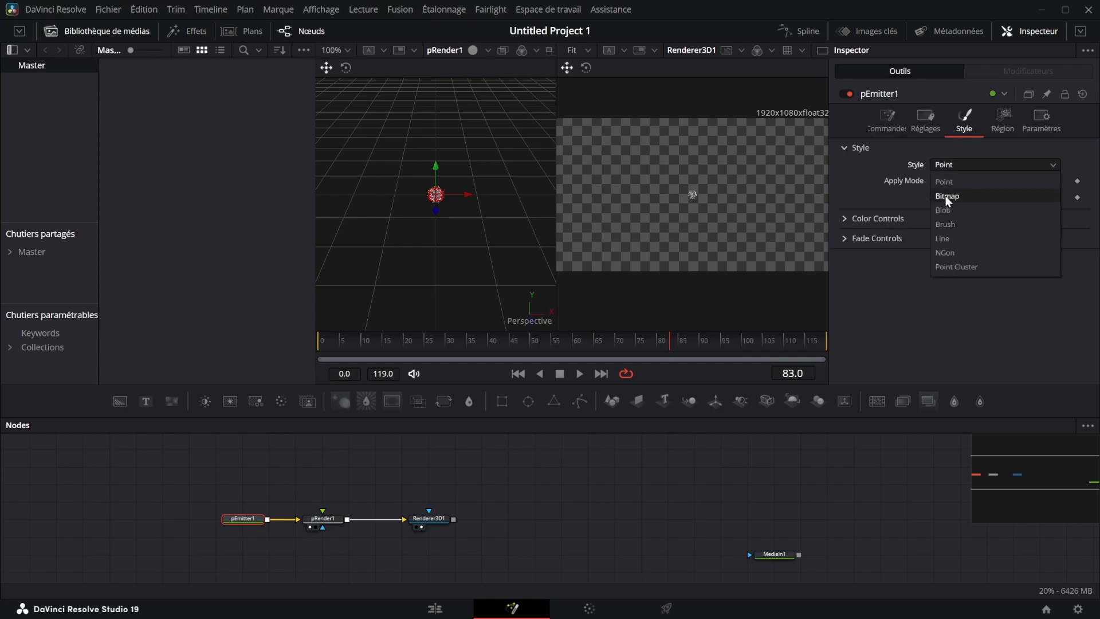
left_click(947, 194)
left_click_drag(188, 512, 225, 538)
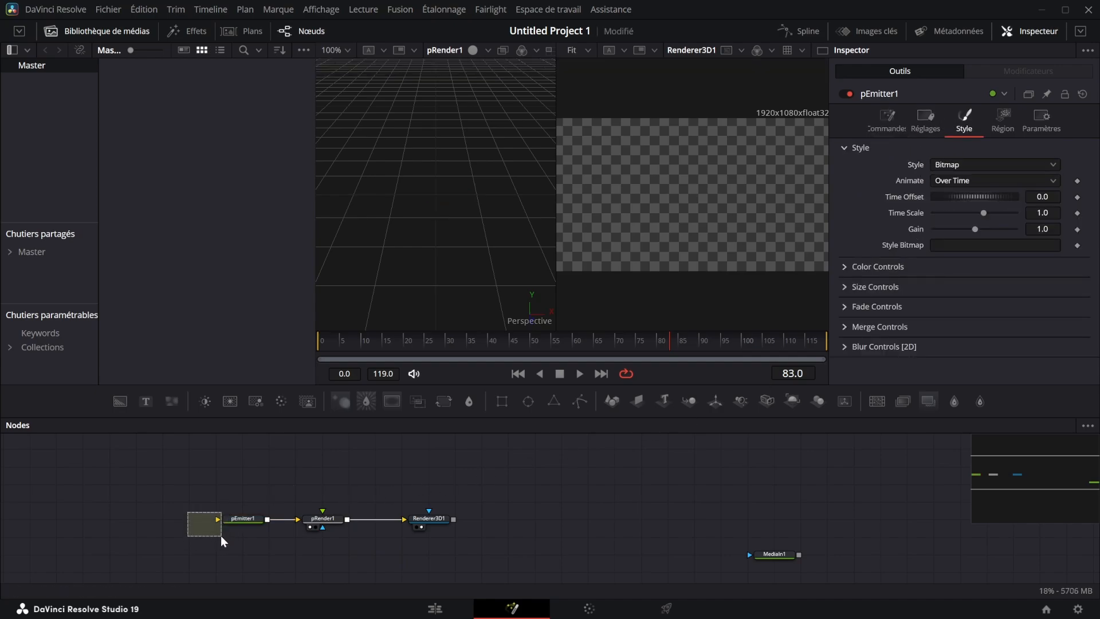
Add a Background node with an Ellipse mask before pEmitter1 and show the background in the first viewer
left_click(120, 401)
left_click(528, 401)
left_click_drag(183, 485, 163, 502)
left_click(150, 510)
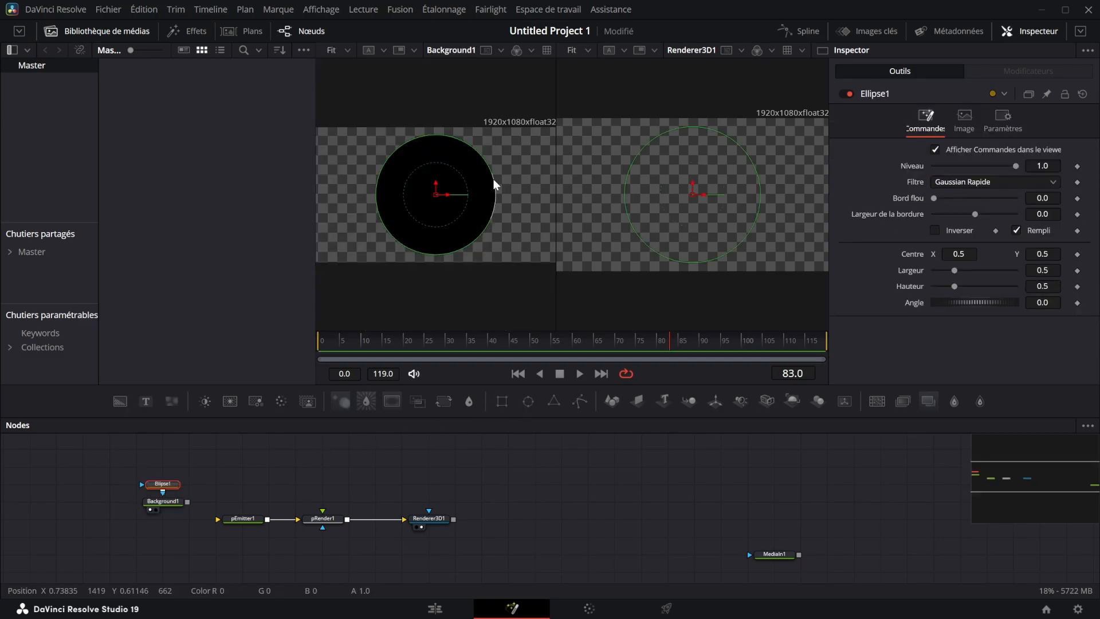
Shape Ellipse1 into a narrow vertical streak about 0.039 wide and 0.429 high, with a soft edge of 0.022
left_click_drag(493, 179, 440, 189)
left_click_drag(436, 135, 436, 144)
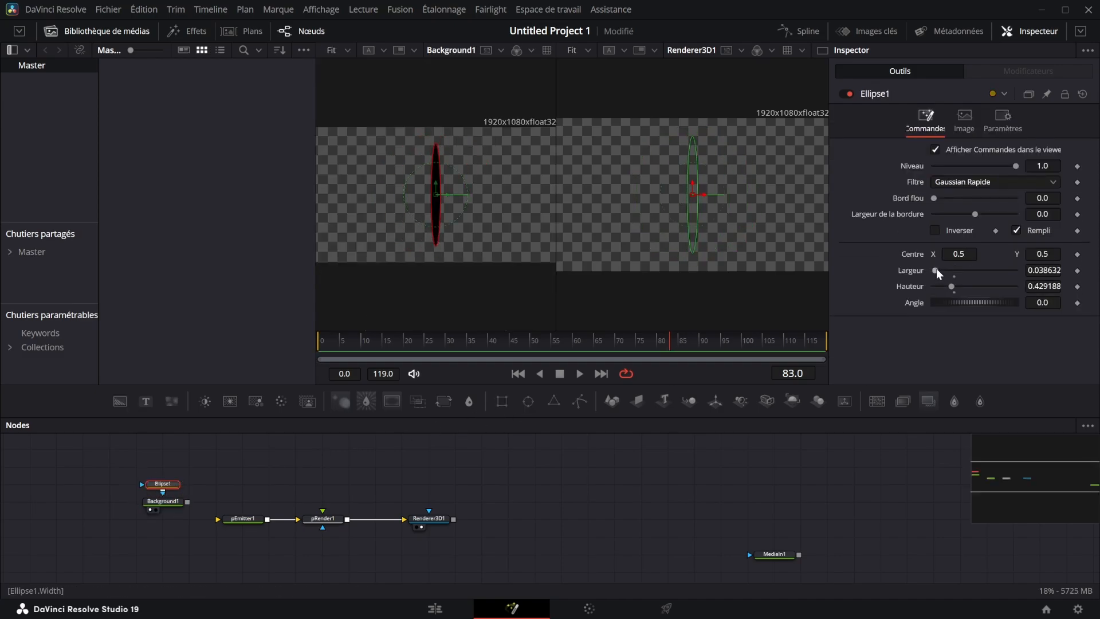
left_click_drag(934, 197, 940, 195)
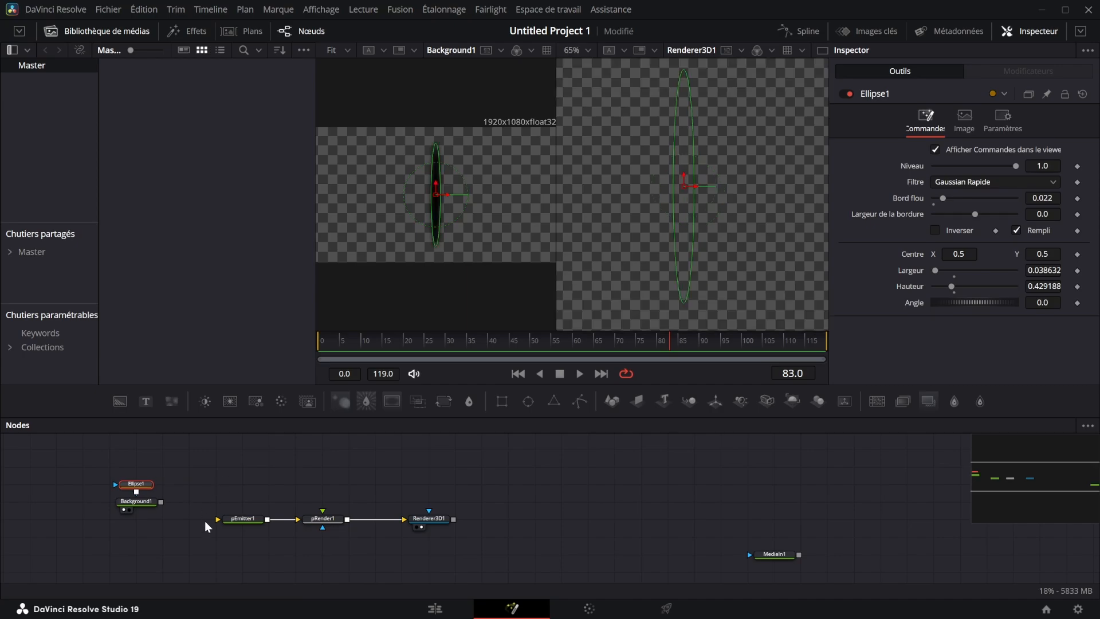
Add a Bitmap node fed by Background1 and connect it to pEmitter1's style bitmap input
left_click(228, 469)
key("shift+space")
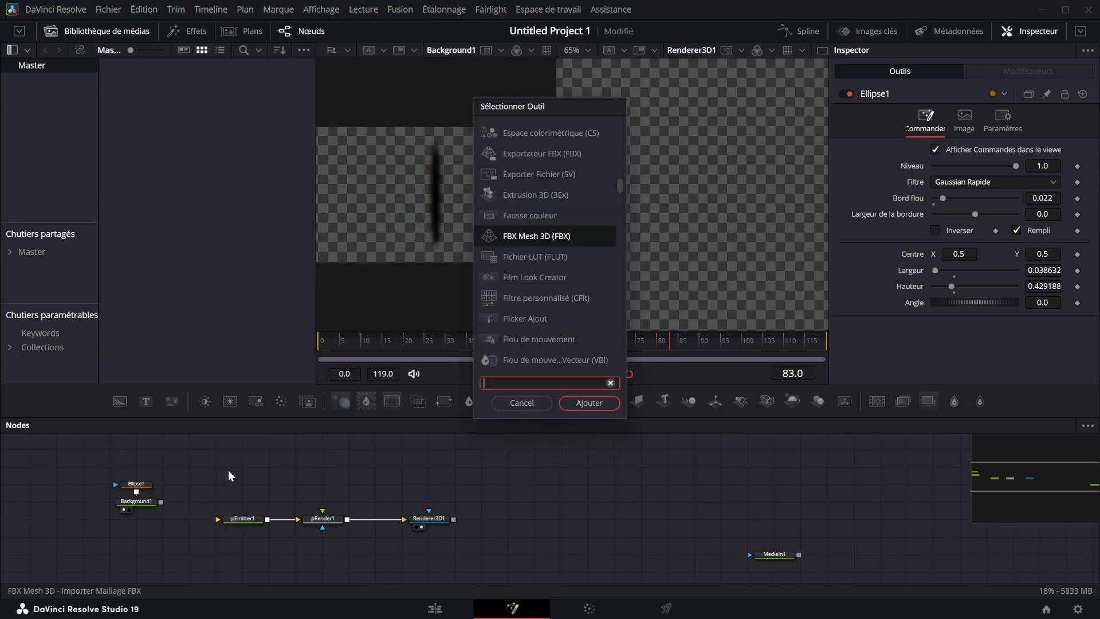
type("bitmap")
key("Return")
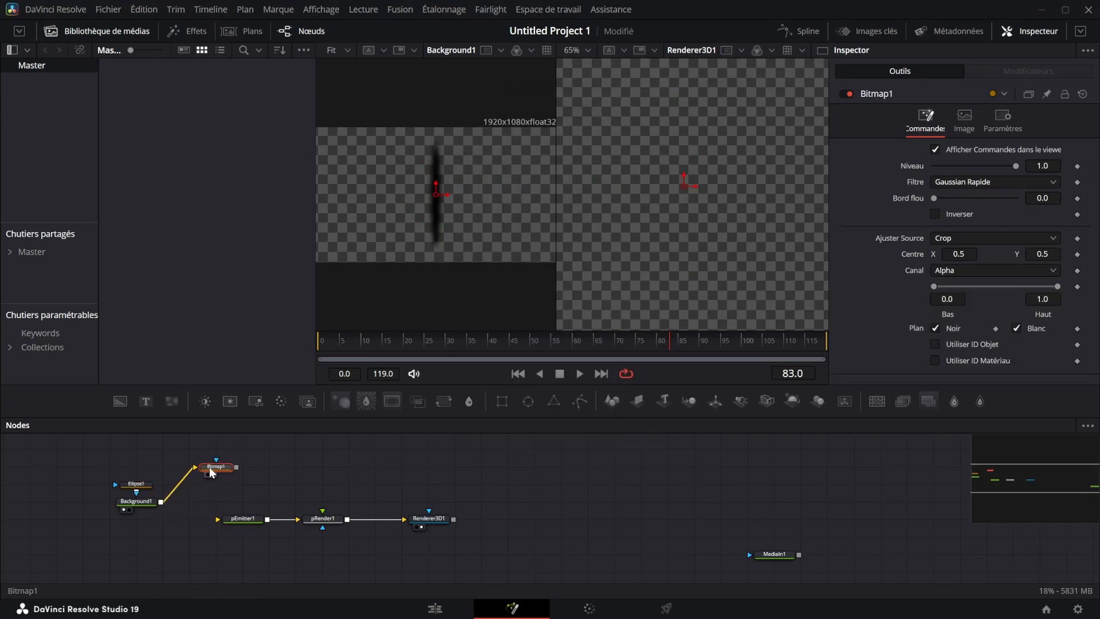
left_click_drag(209, 468, 234, 512)
left_click(253, 486)
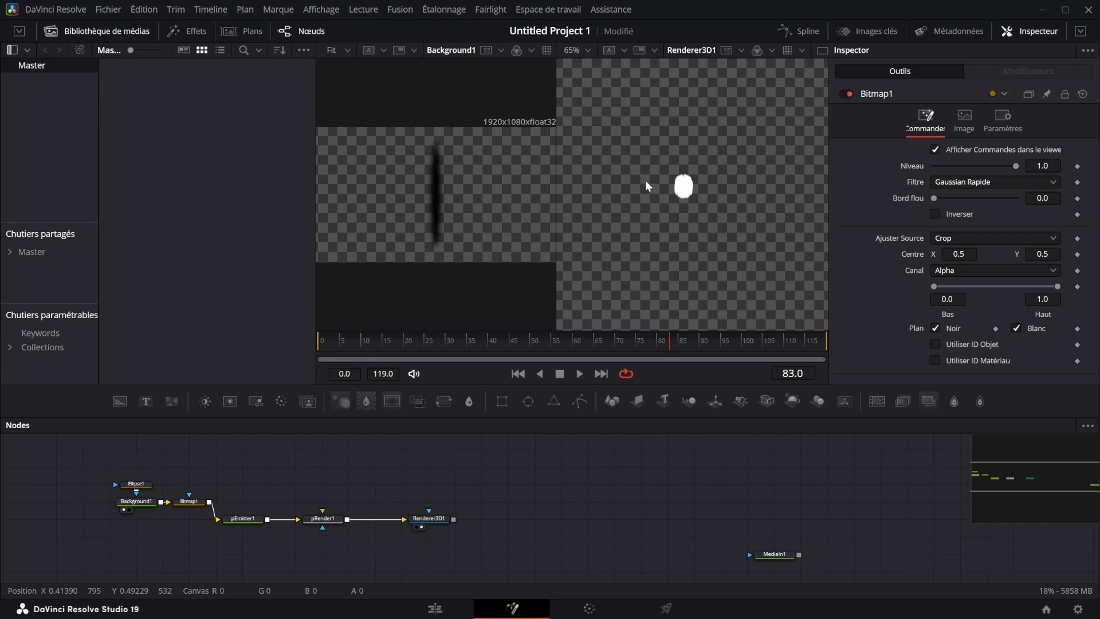
Widen Ellipse1 to about 0.049
scroll(664, 172, "up", 6)
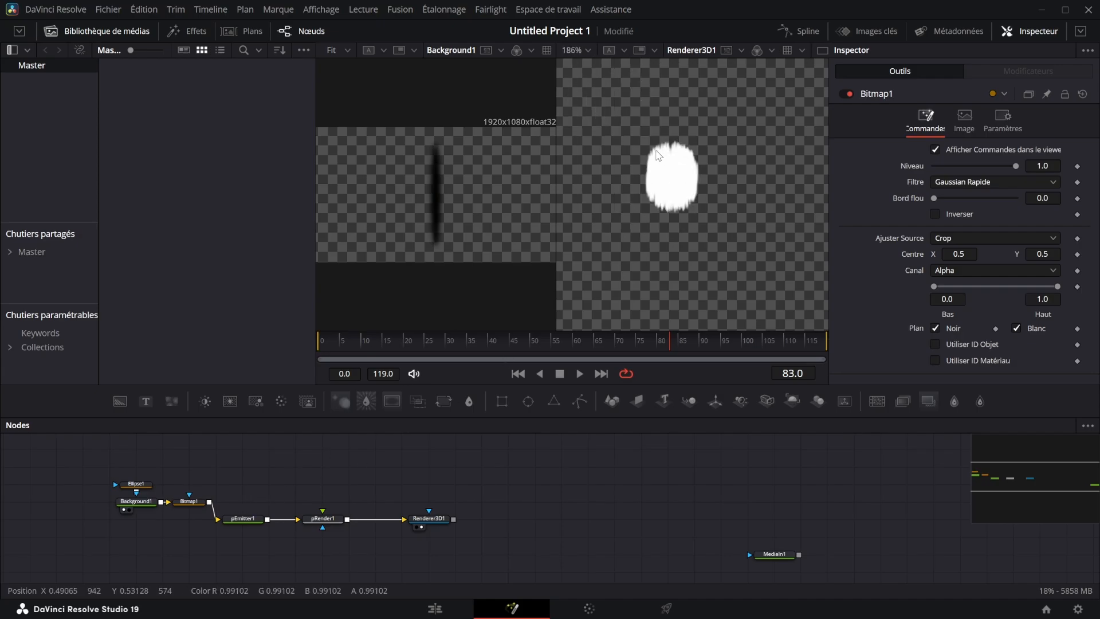
left_click(136, 483)
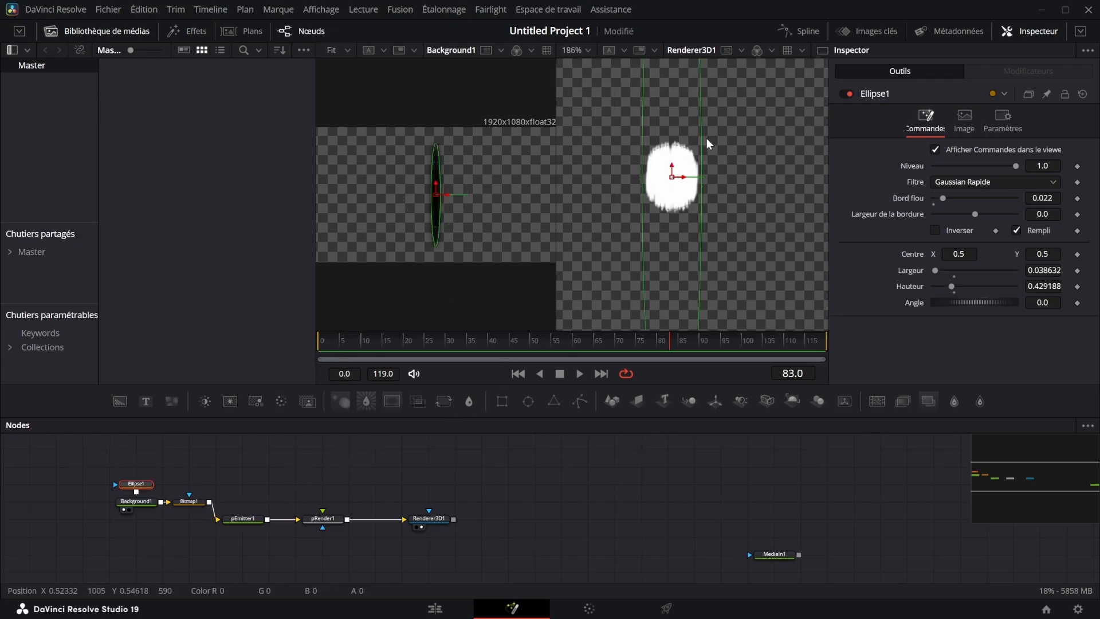
left_click_drag(706, 139, 709, 144)
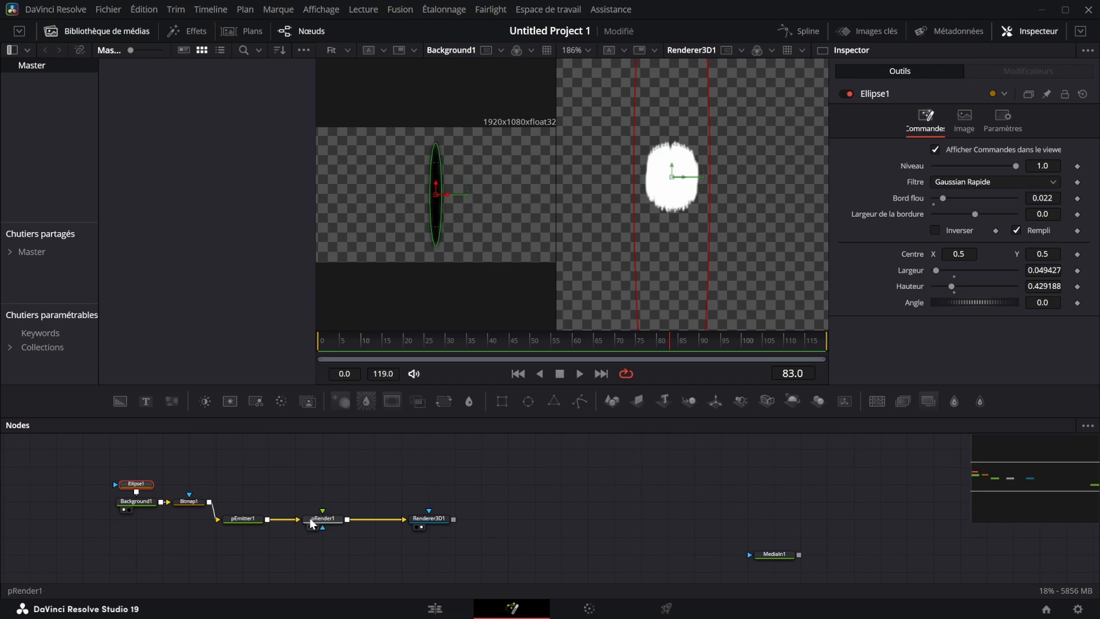
Enlarge pEmitter1's sphere region to 0.819 and switch the region type to Bitmap
left_click(243, 518)
left_click(893, 121)
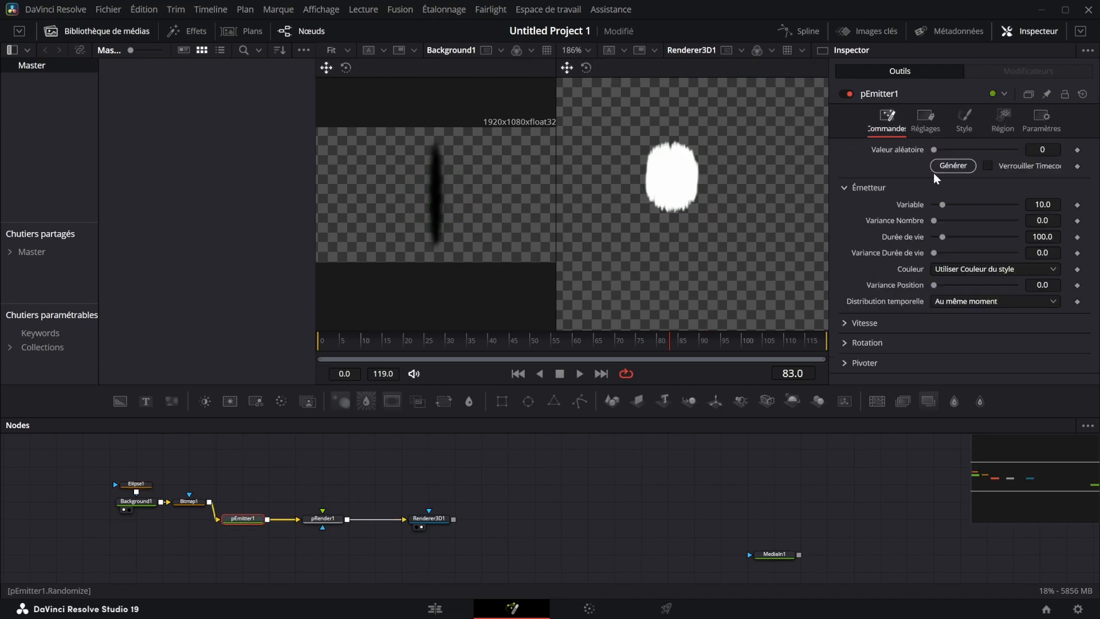
left_click(1002, 121)
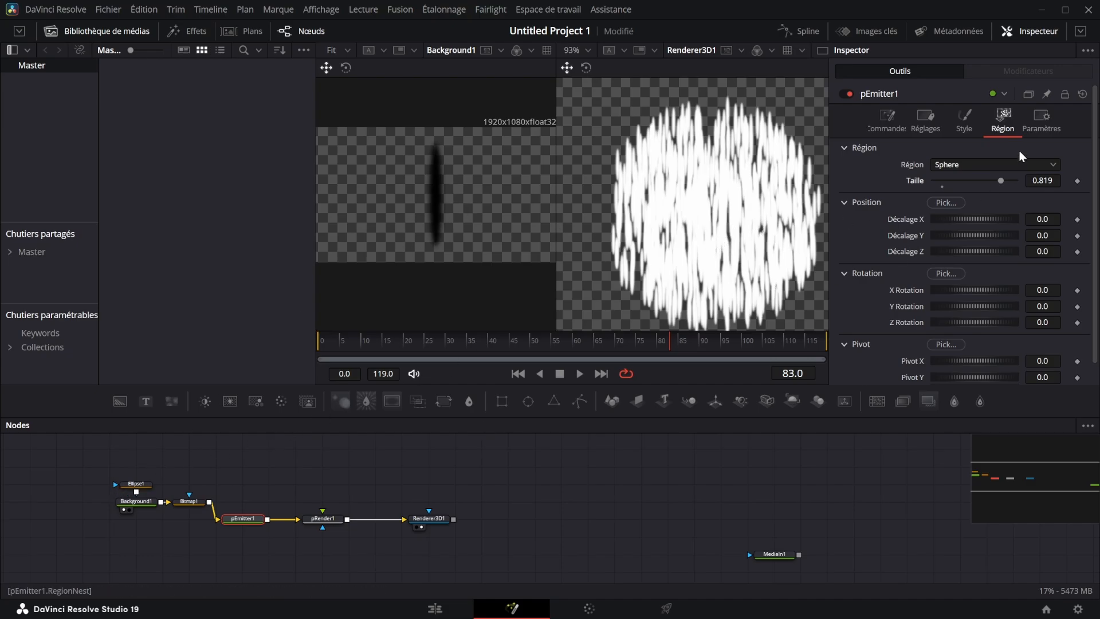
left_click(957, 166)
left_click(954, 197)
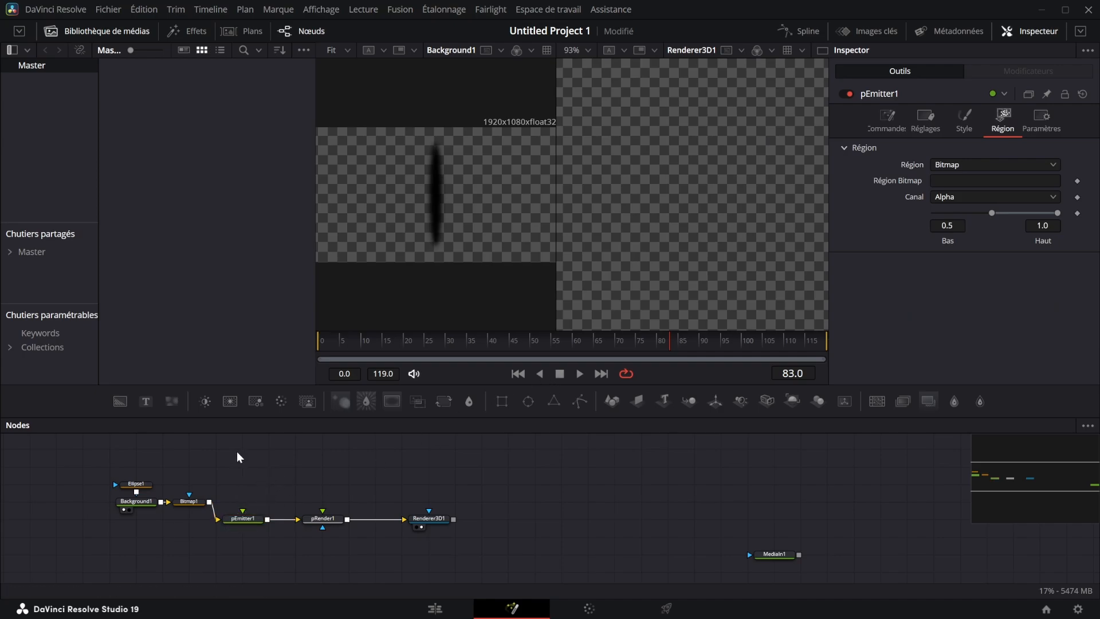
Add a second Background masked by a rectangle about 0.882 high and feed it through Bitmap2 into pEmitter1's region input
left_click_drag(120, 401, 295, 450)
left_click(502, 402)
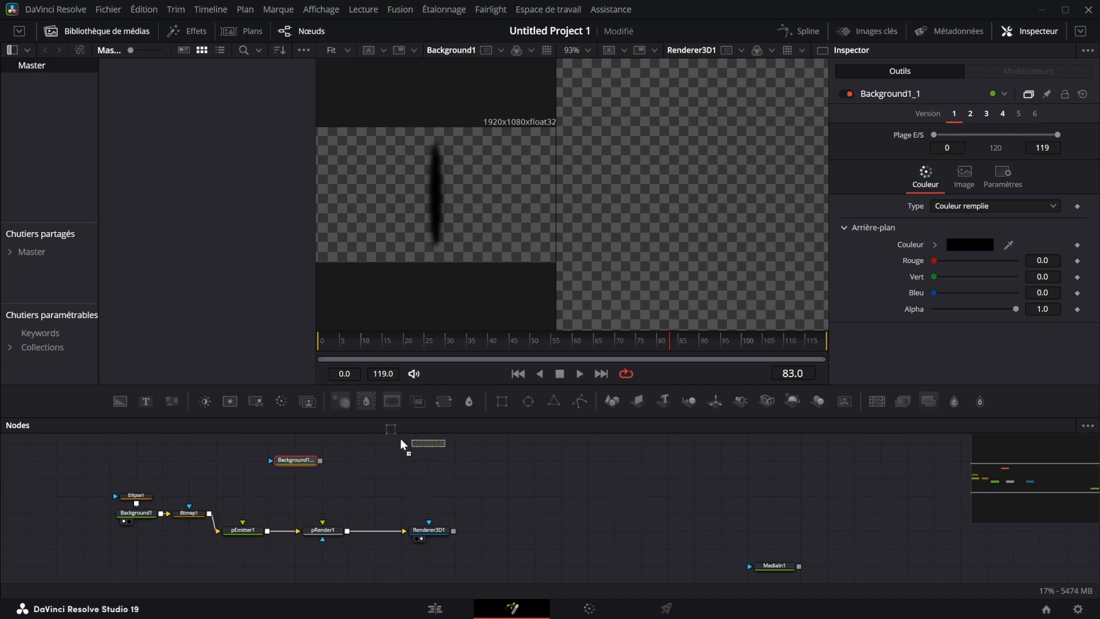
left_click_drag(487, 161, 487, 137)
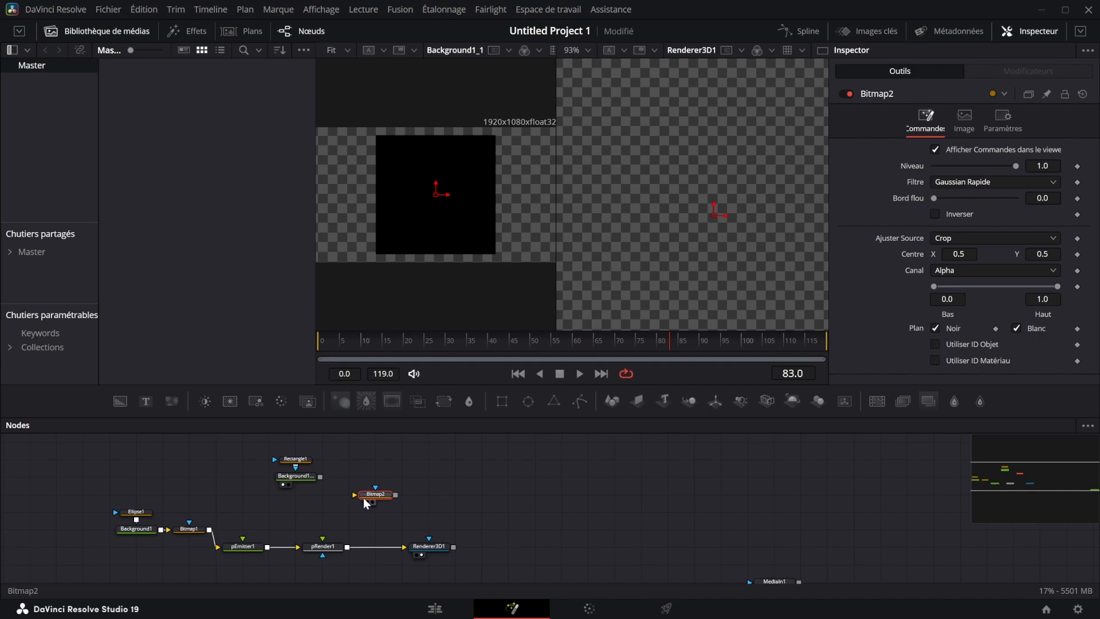
left_click_drag(369, 503, 252, 549)
left_click(255, 548)
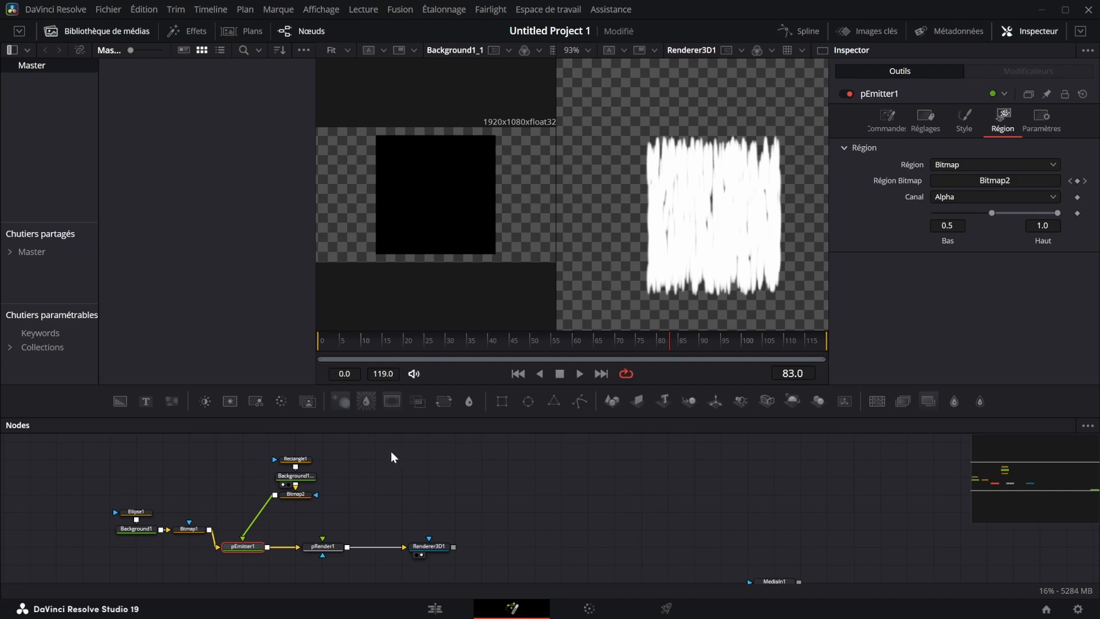
Widen Rectangle1 to about 0.667 to enlarge the particle emission area
left_click(302, 459)
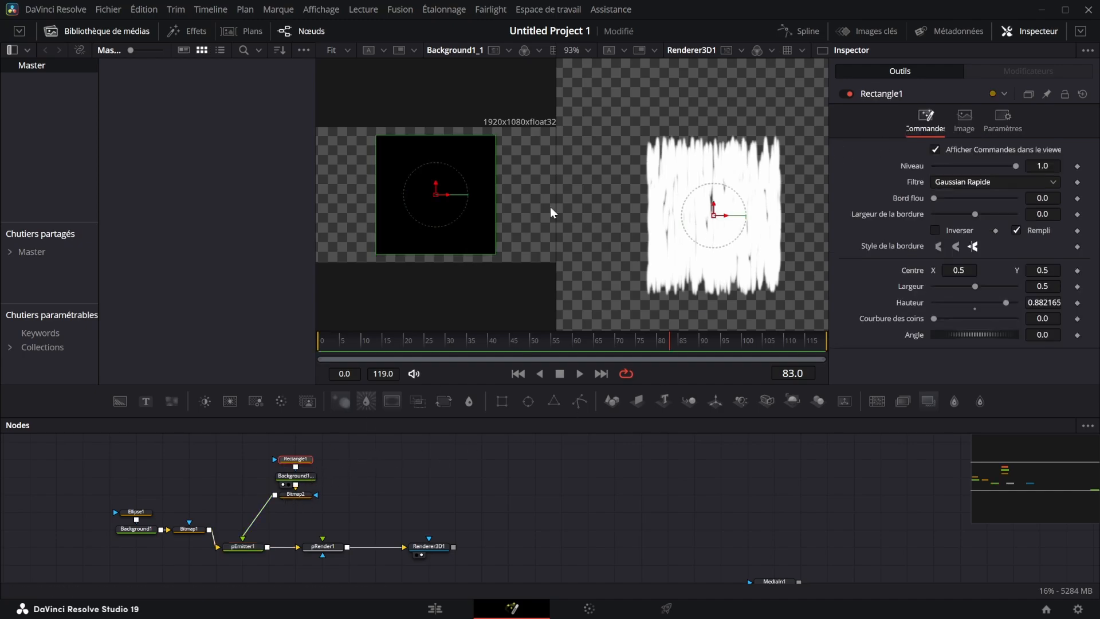
left_click_drag(496, 174, 514, 171)
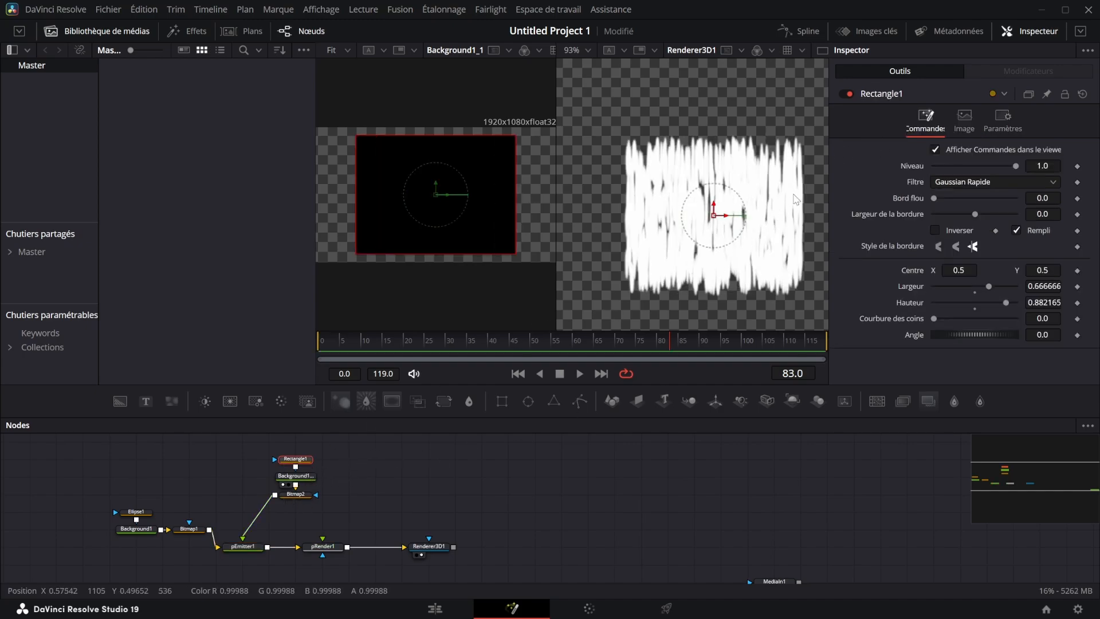